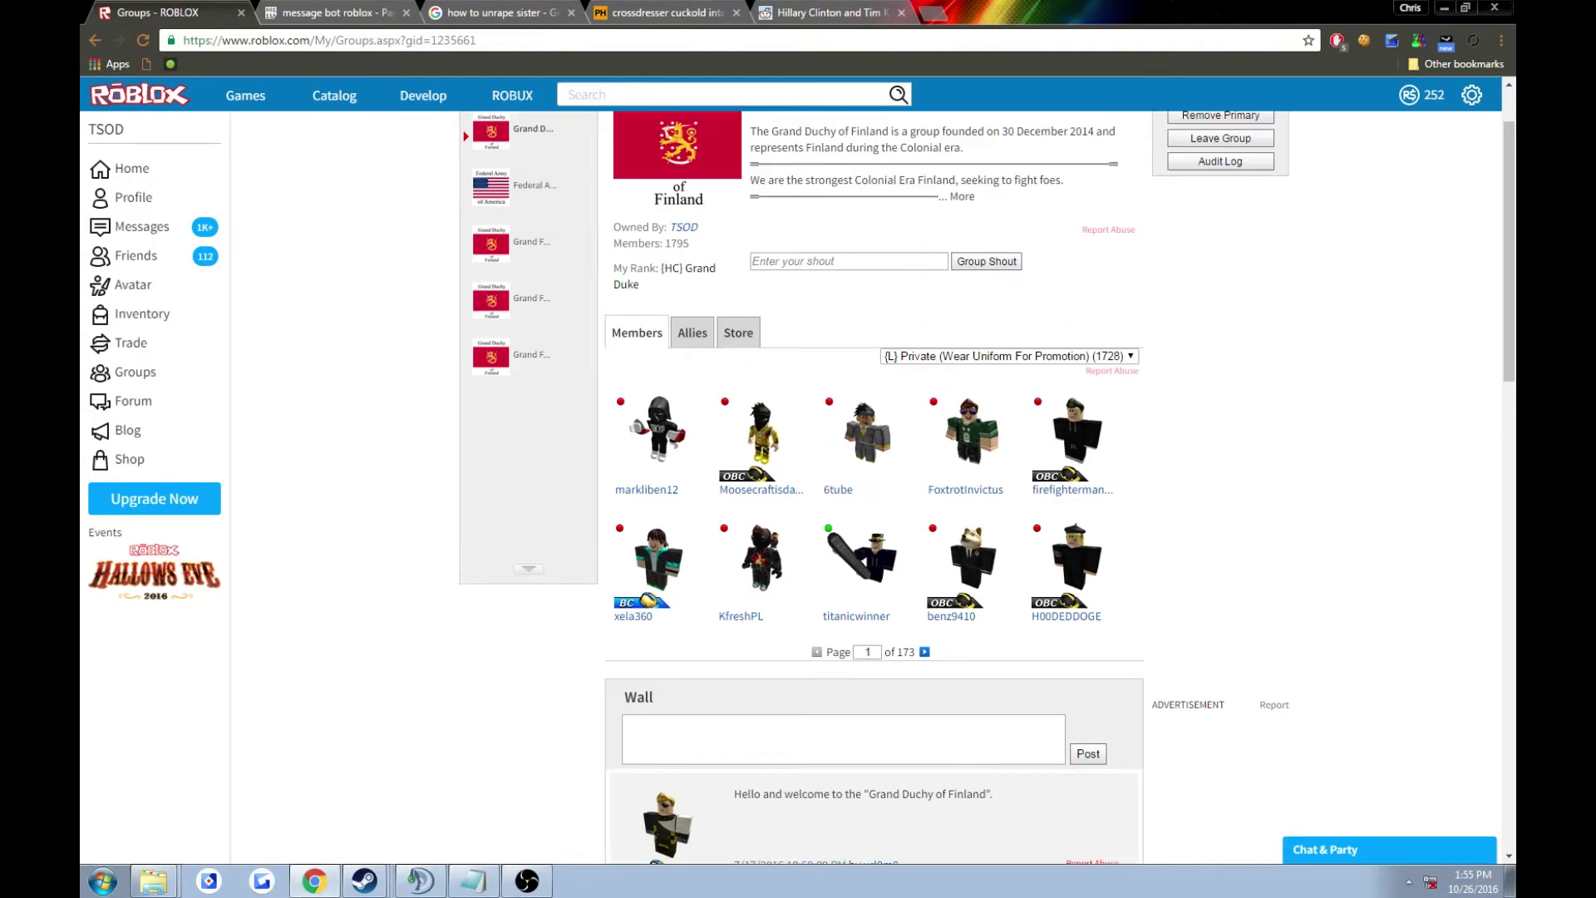
{"action": "scroll", "coordinate": [874, 499], "scroll_direction": "up", "scroll_amount": 1}
- Browse the Grand Duchy of Finland group's allies, store, members and member count
{"action": "left_click", "coordinate": [692, 424]}
{"action": "left_click", "coordinate": [638, 424]}
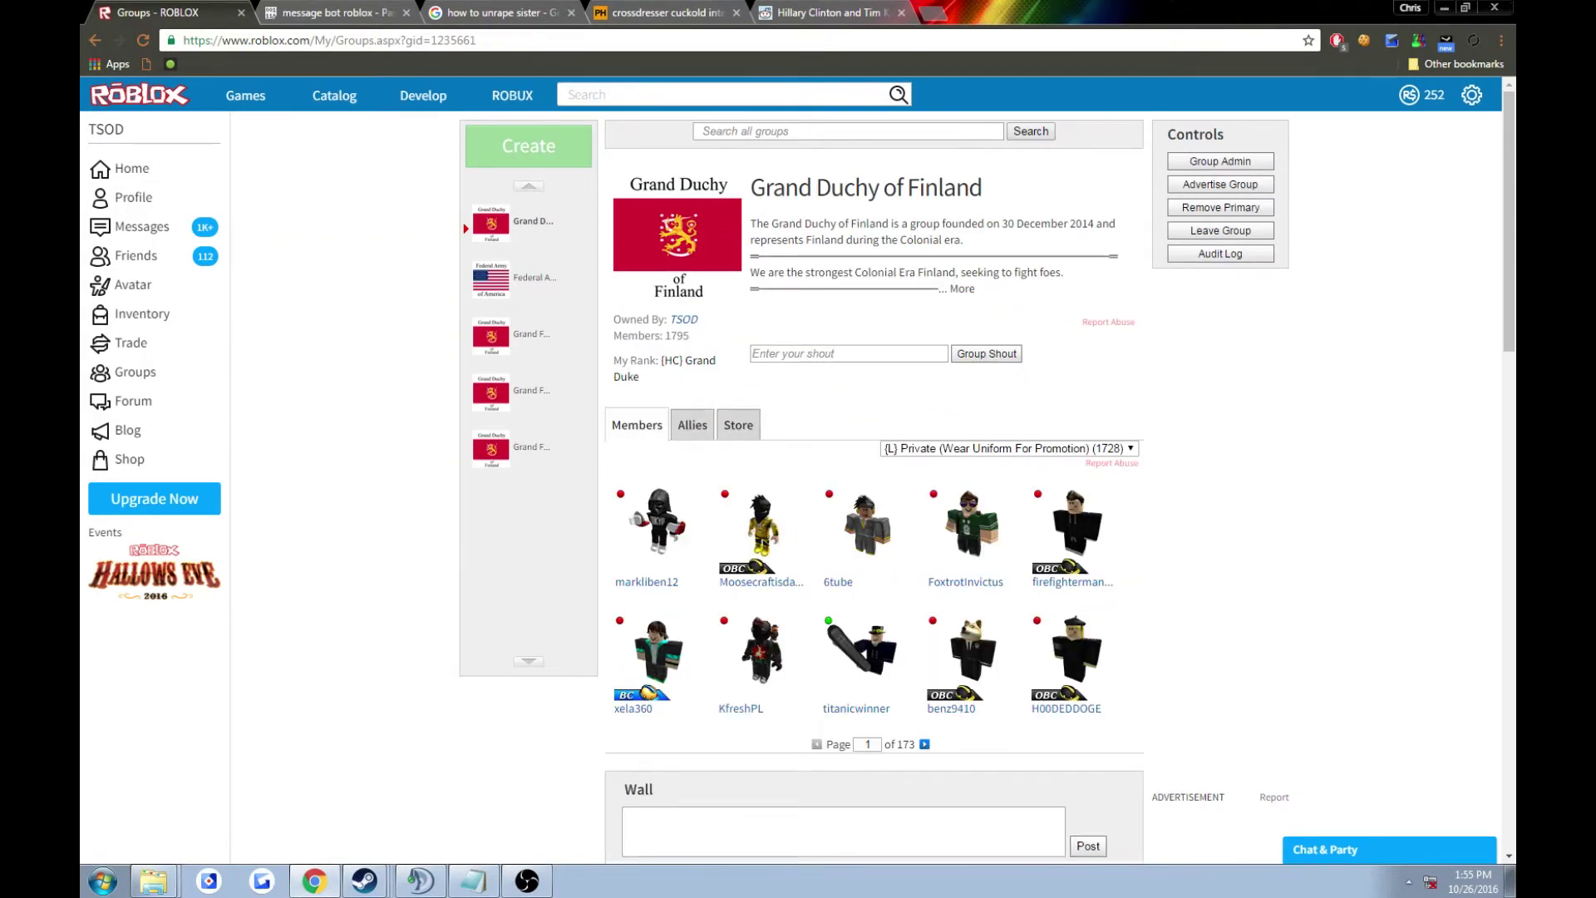
{"action": "left_click", "coordinate": [693, 425]}
{"action": "left_click", "coordinate": [638, 424]}
{"action": "left_click_drag", "start_coordinate": [691, 335], "coordinate": [614, 335]}
{"action": "key", "text": "ctrl+Tab"}
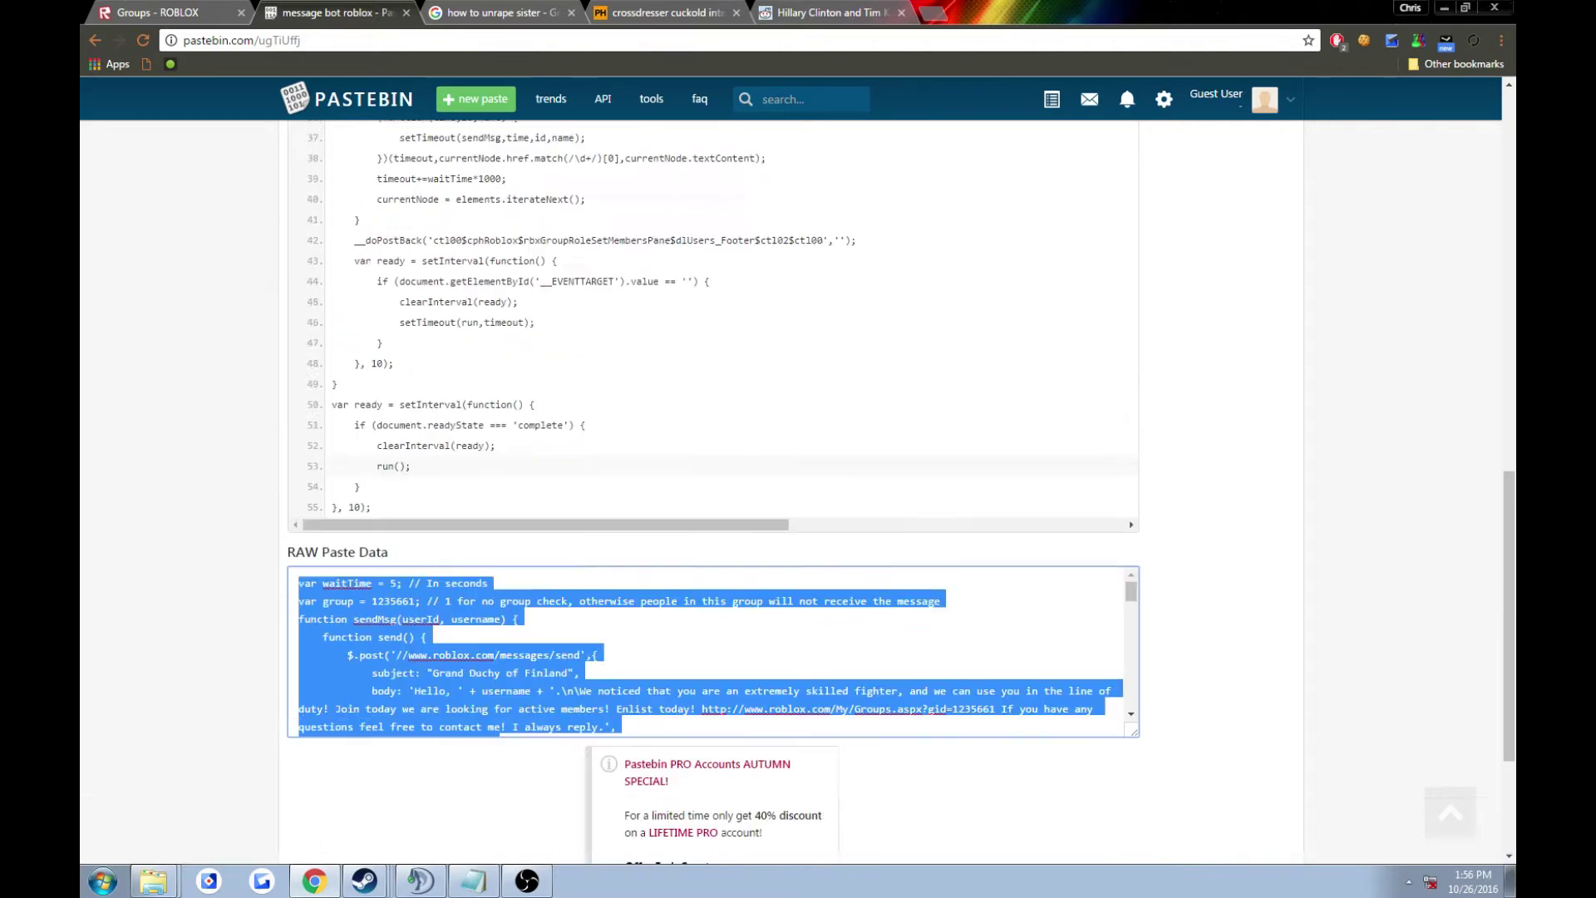
{"action": "key", "text": "ctrl+shift+Tab"}
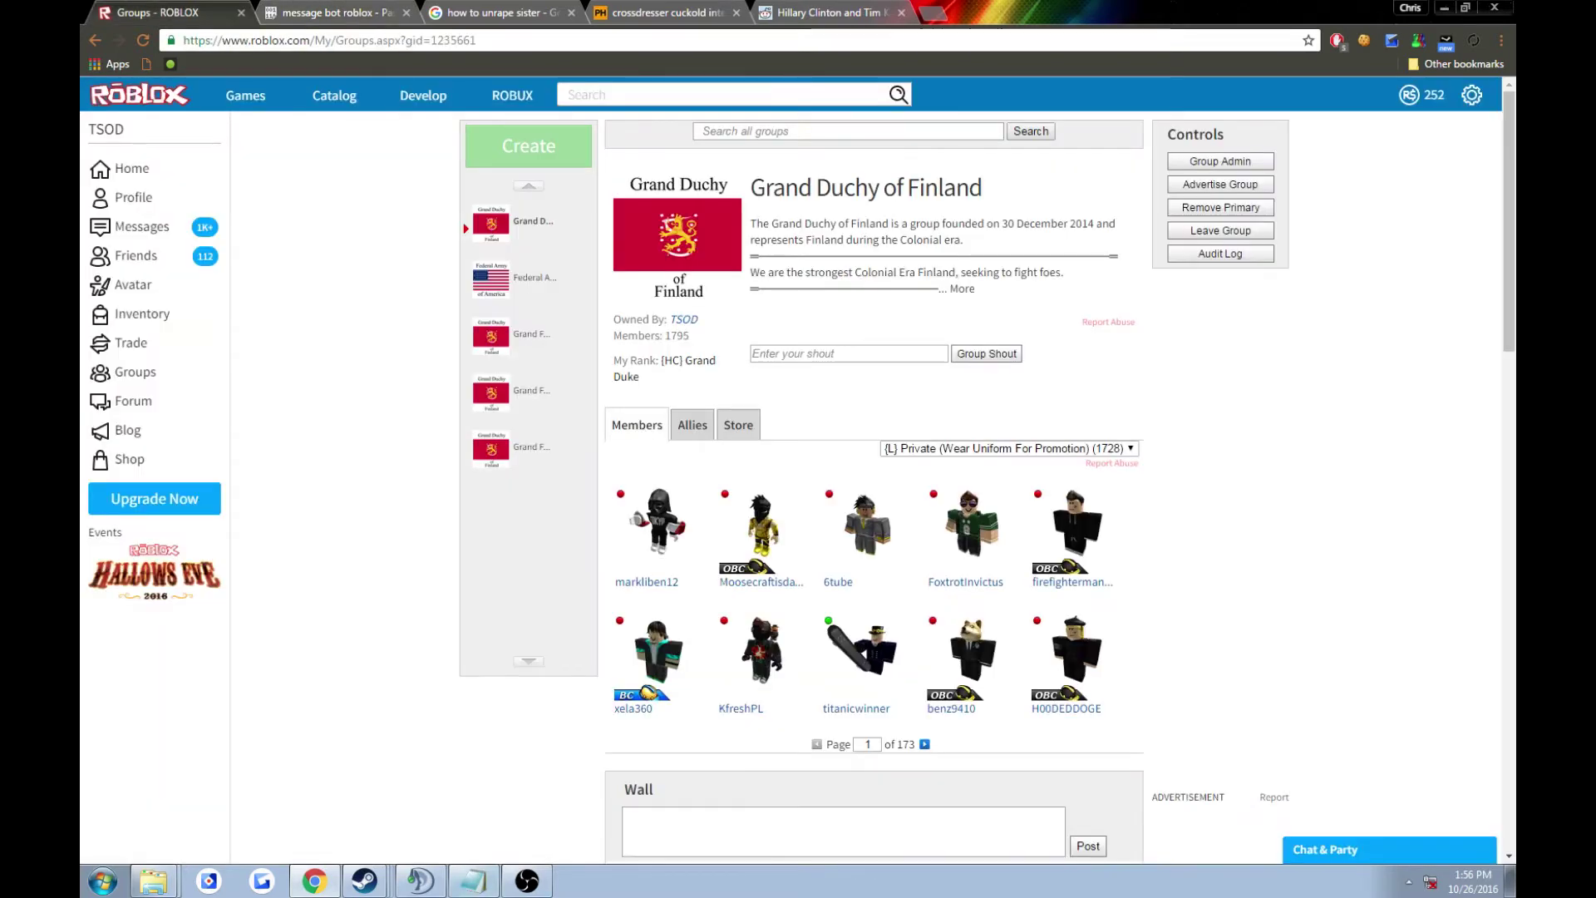
- Check the script's group id 1235661 against the group page, then open Federal Army of America
{"action": "key", "text": "alt+Tab"}
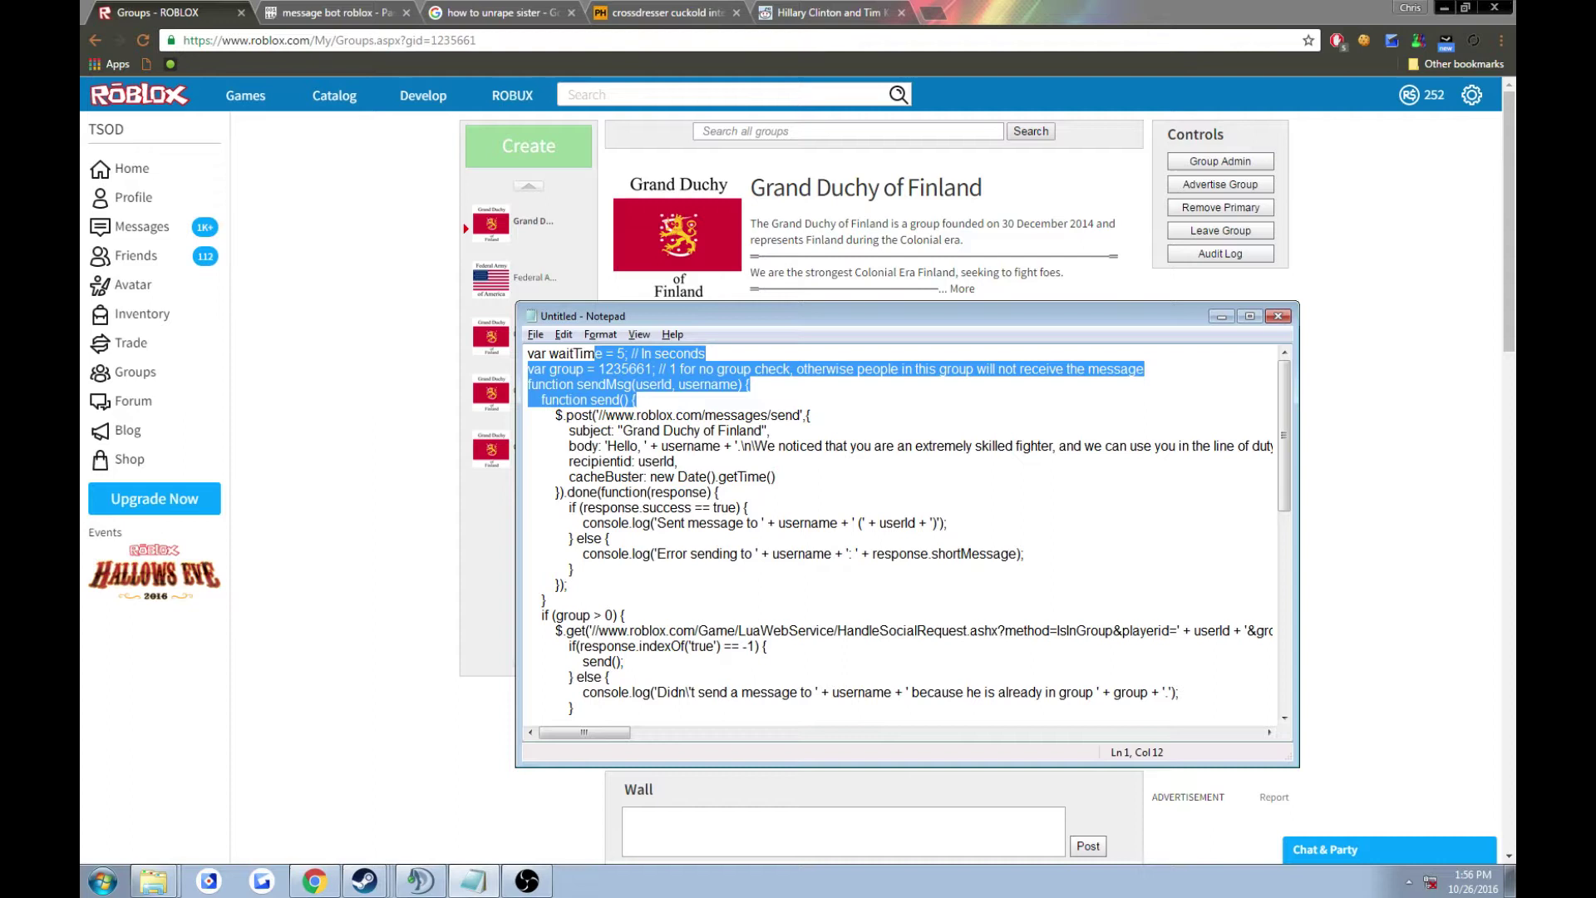
{"action": "left_click", "coordinate": [654, 385]}
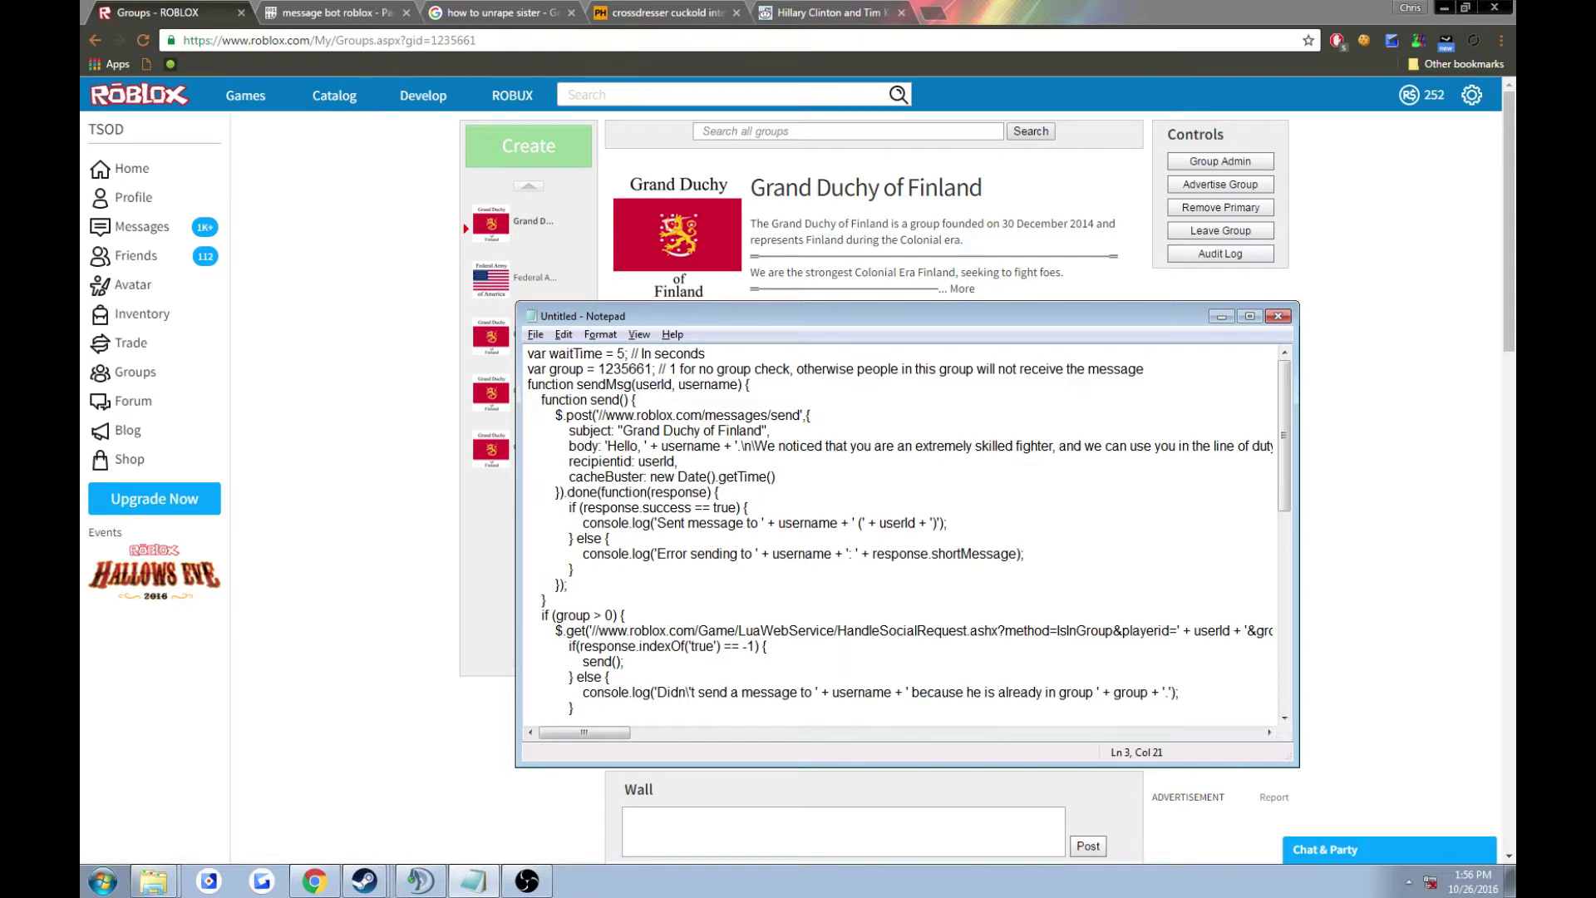
{"action": "key", "text": "alt+Tab"}
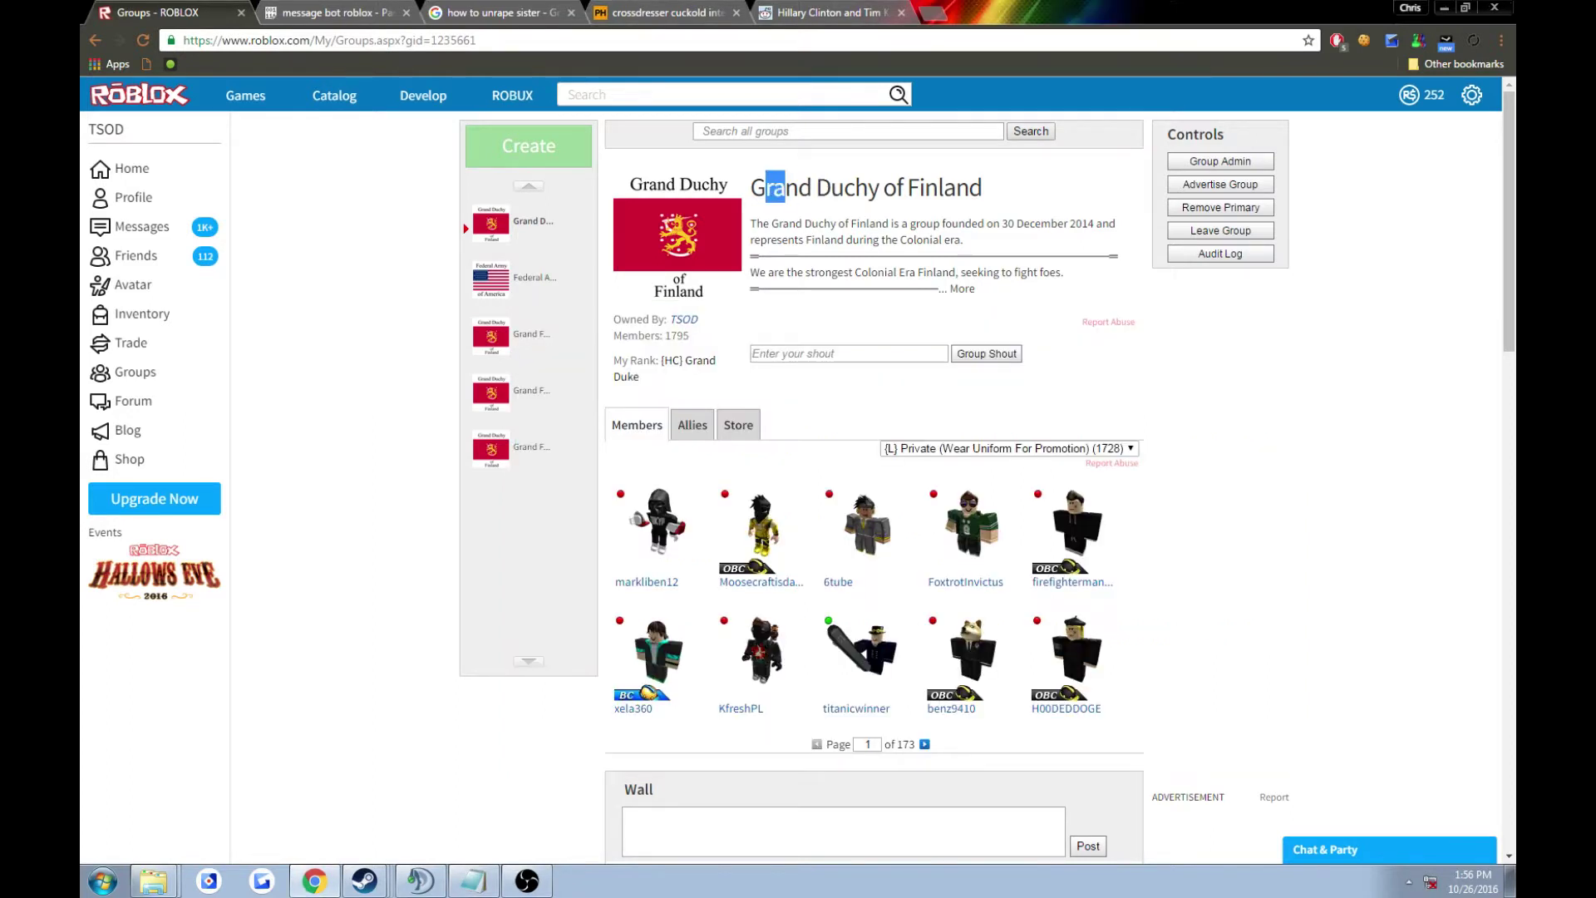
{"action": "left_click_drag", "start_coordinate": [783, 187], "coordinate": [983, 187]}
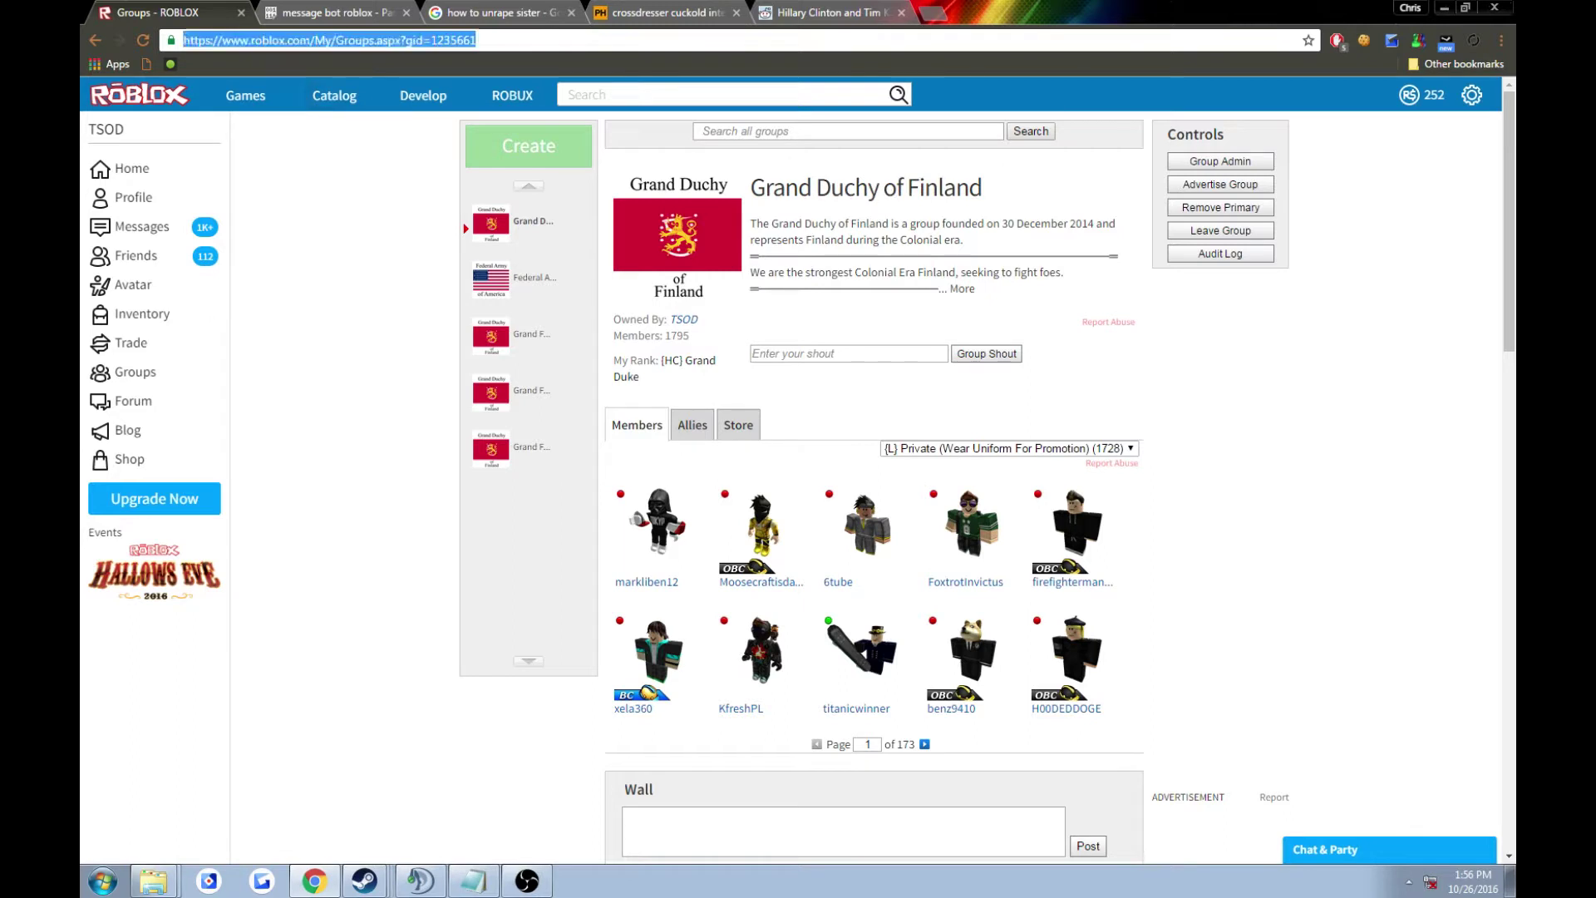
{"action": "key", "text": "alt+Tab"}
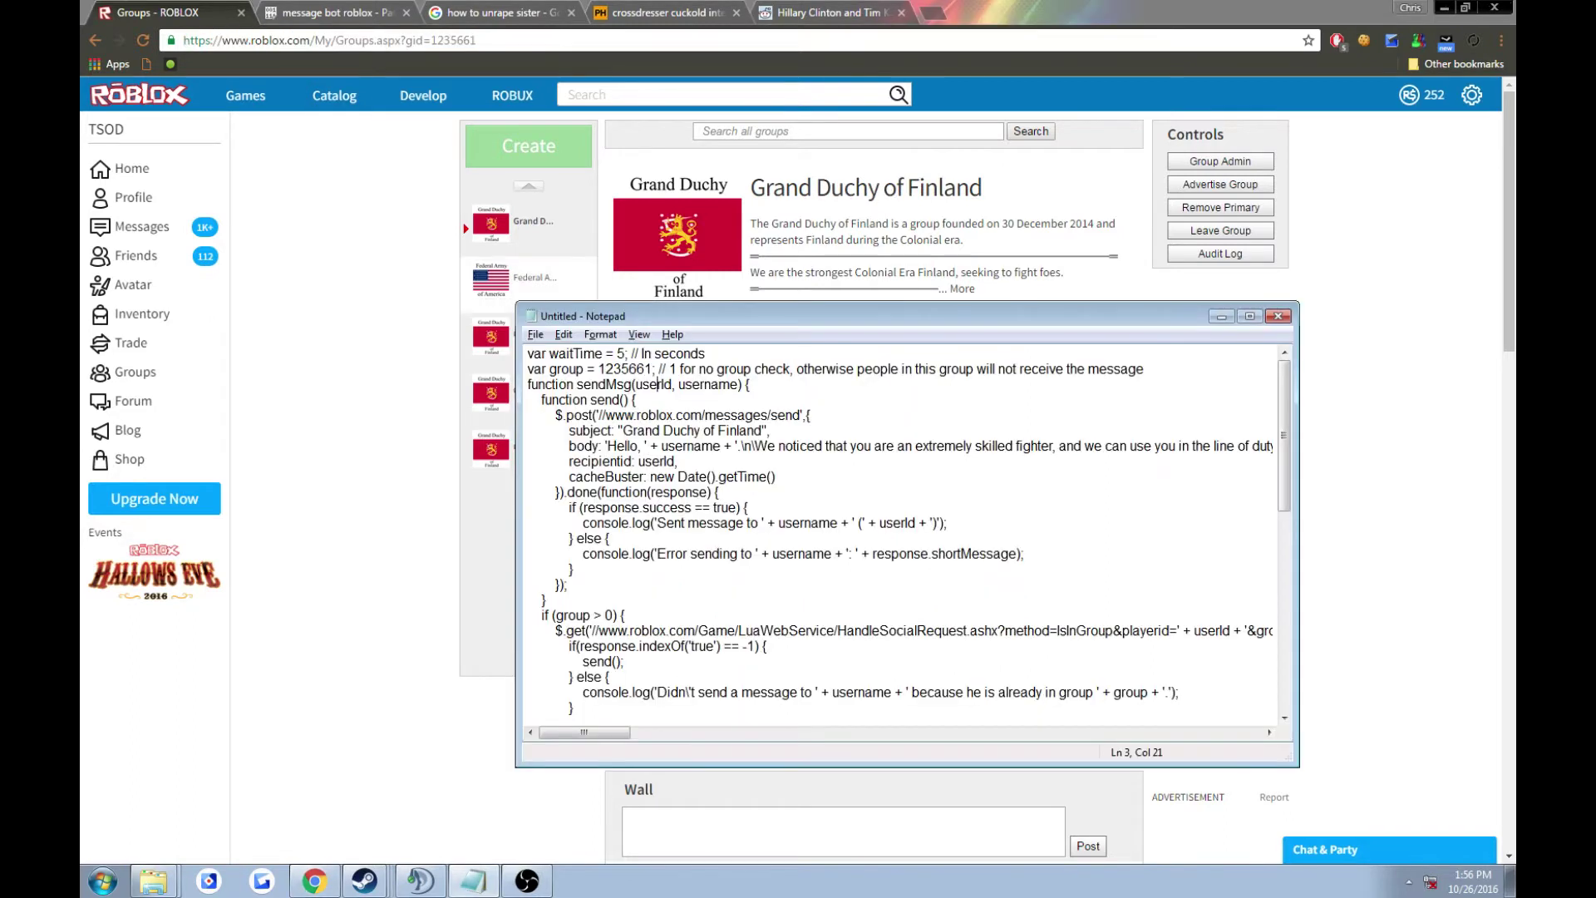
{"action": "key", "text": "shift+Left"}
{"action": "key", "text": "shift+Left"}
{"action": "key", "text": "shift+Left"}
{"action": "key", "text": "shift+Left"}
{"action": "left_click", "coordinate": [651, 369]}
{"action": "key", "text": "End"}
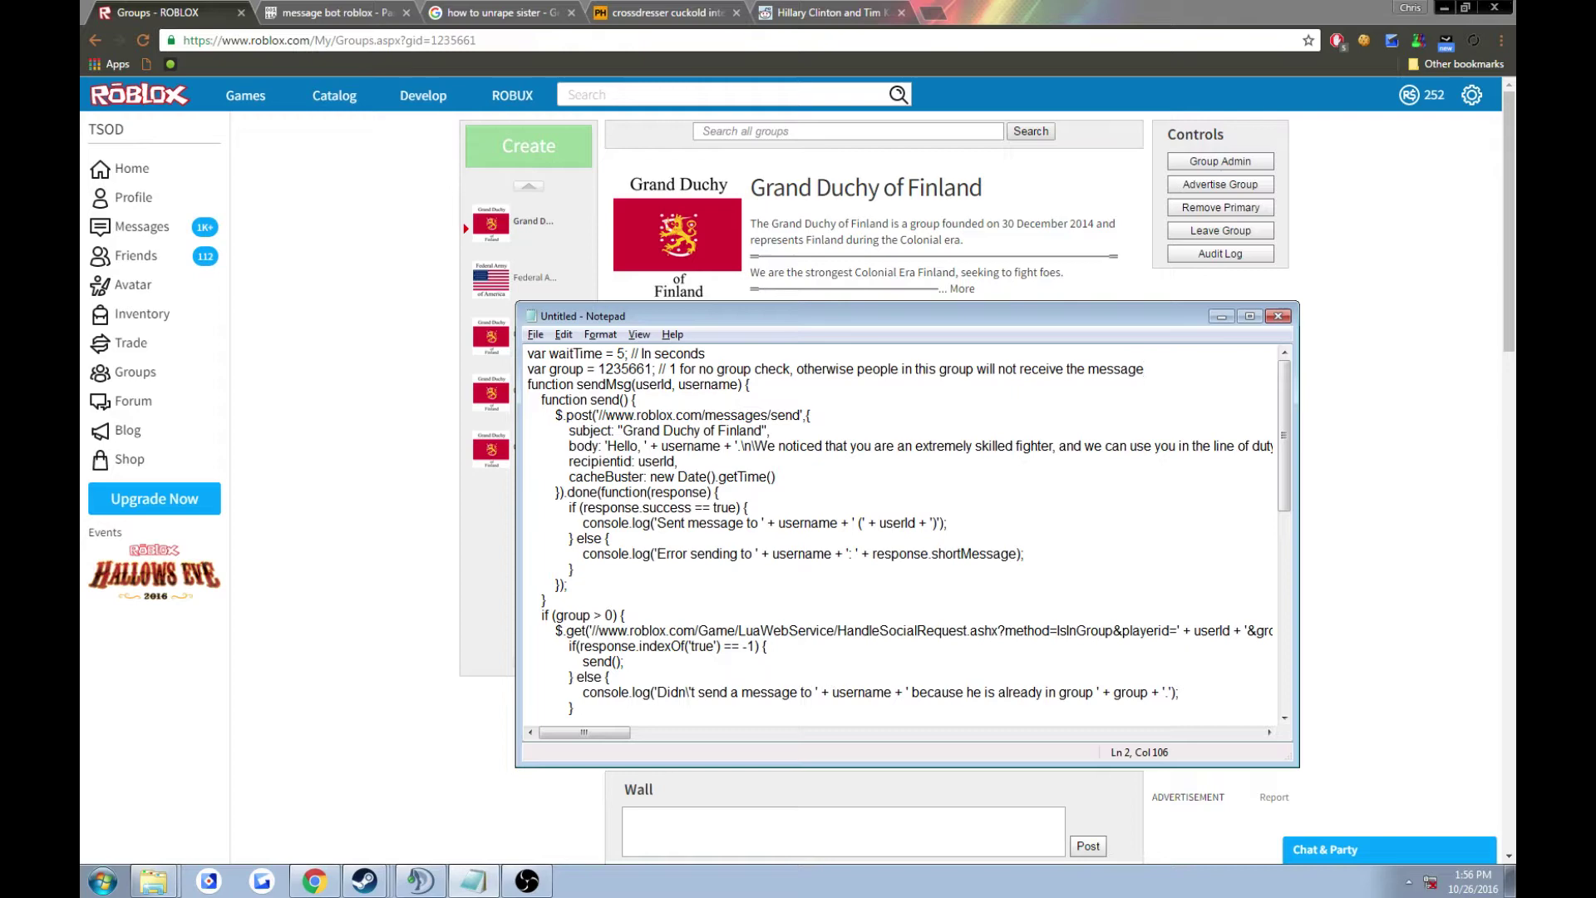
{"action": "key", "text": "alt+Tab"}
{"action": "left_click", "coordinate": [511, 278]}
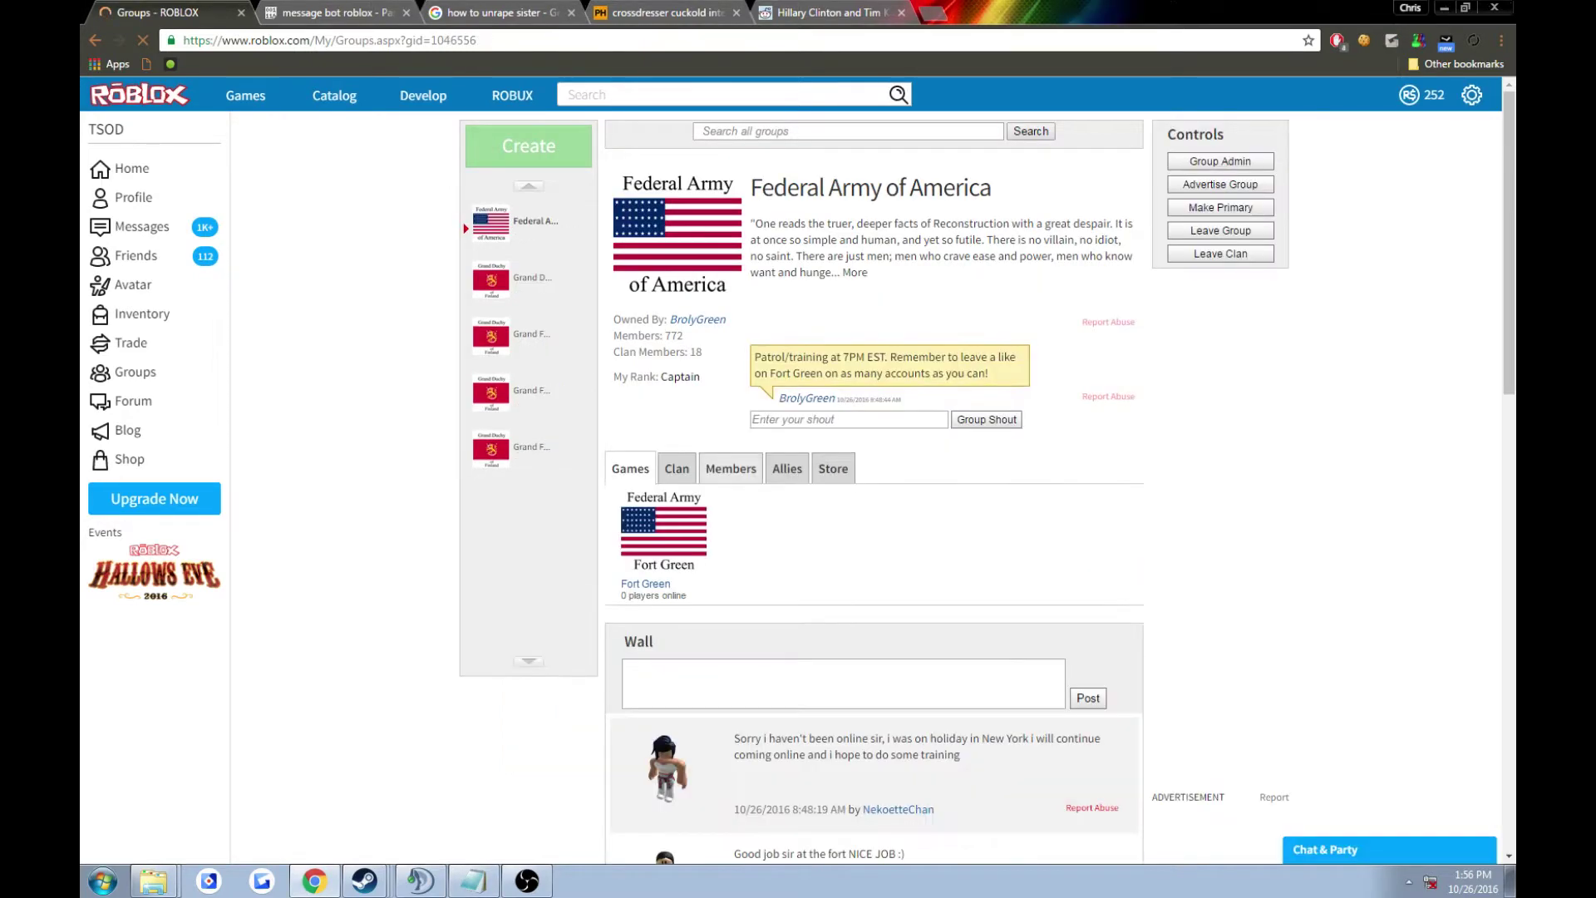
- Show the Federal Army of America member list filtered to the Corporal rank
{"action": "left_click", "coordinate": [730, 468]}
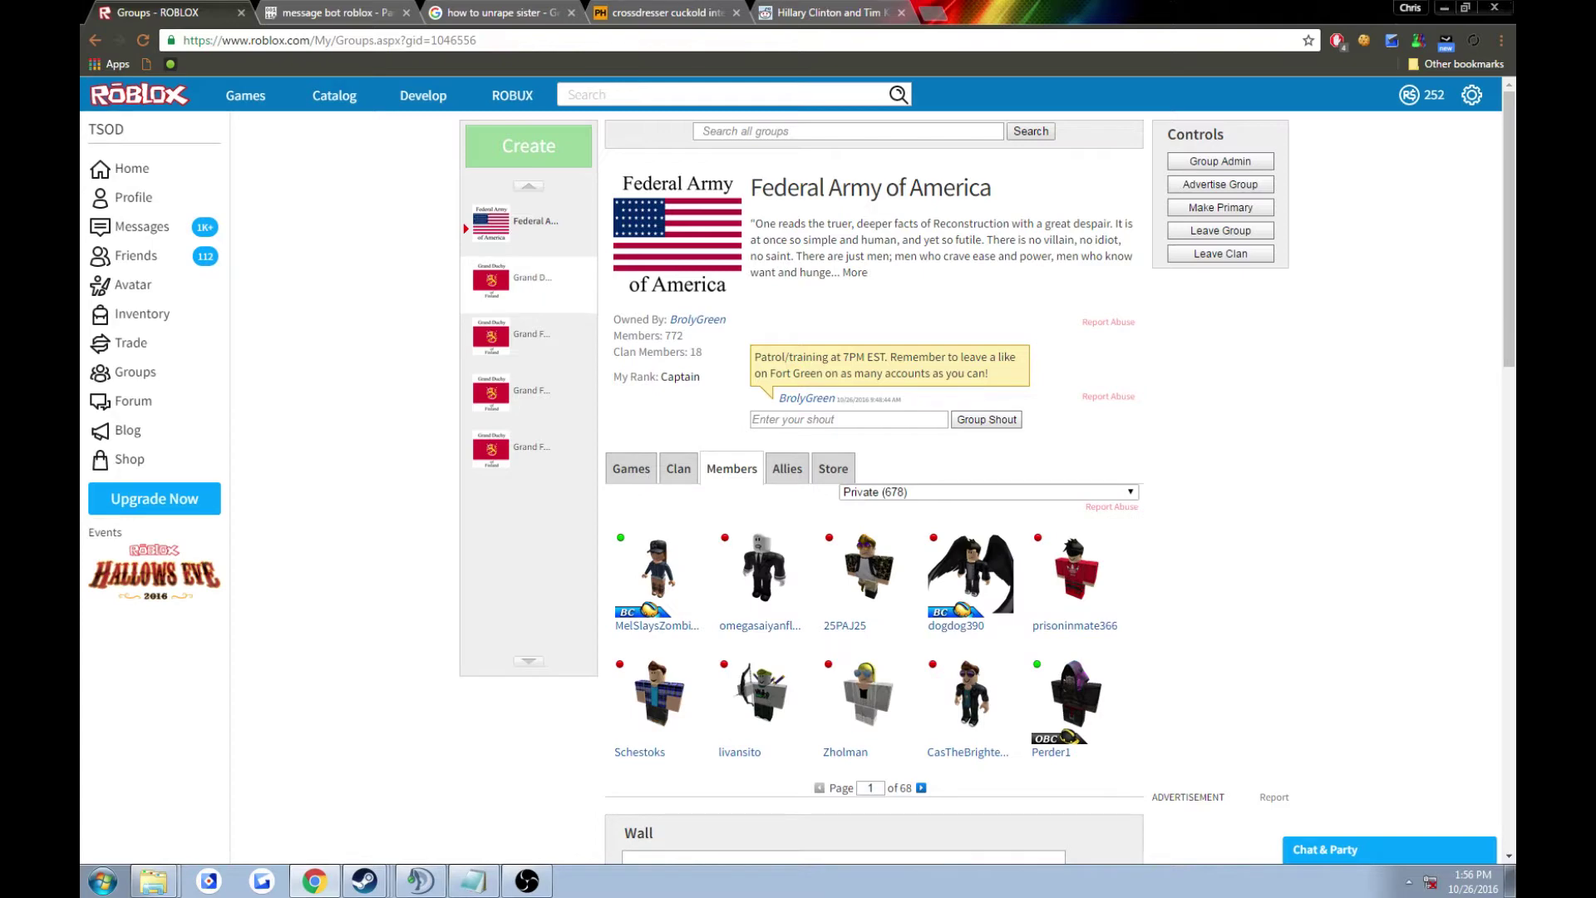
{"action": "left_click", "coordinate": [986, 493]}
{"action": "left_click", "coordinate": [897, 514]}
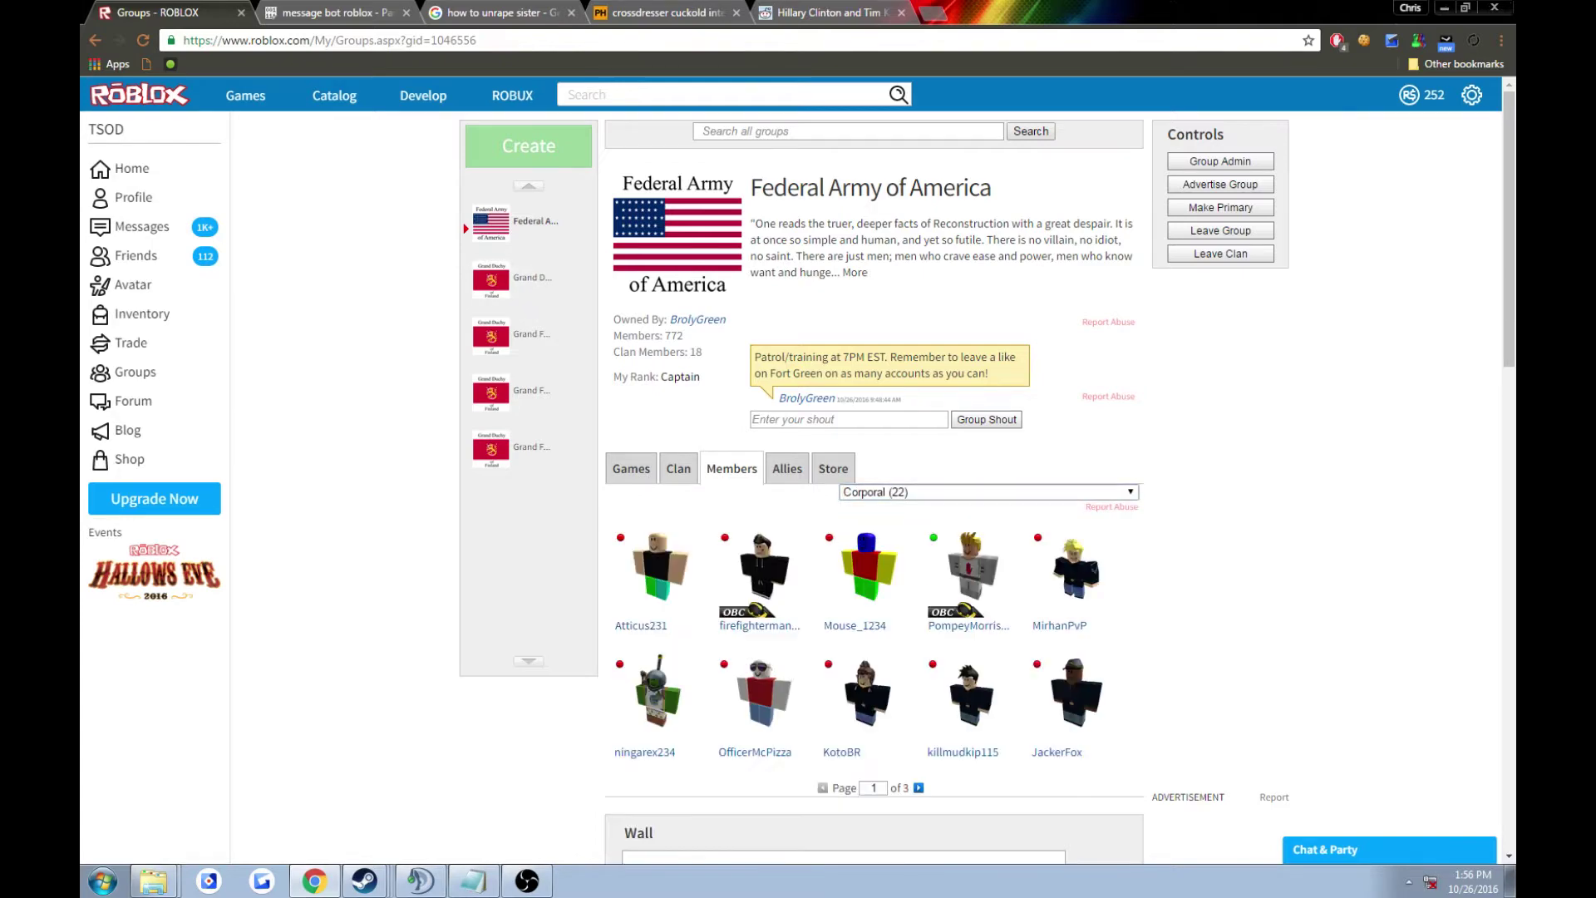
- Search Roblox groups for F.E.A.R
{"action": "key", "text": "alt+Tab"}
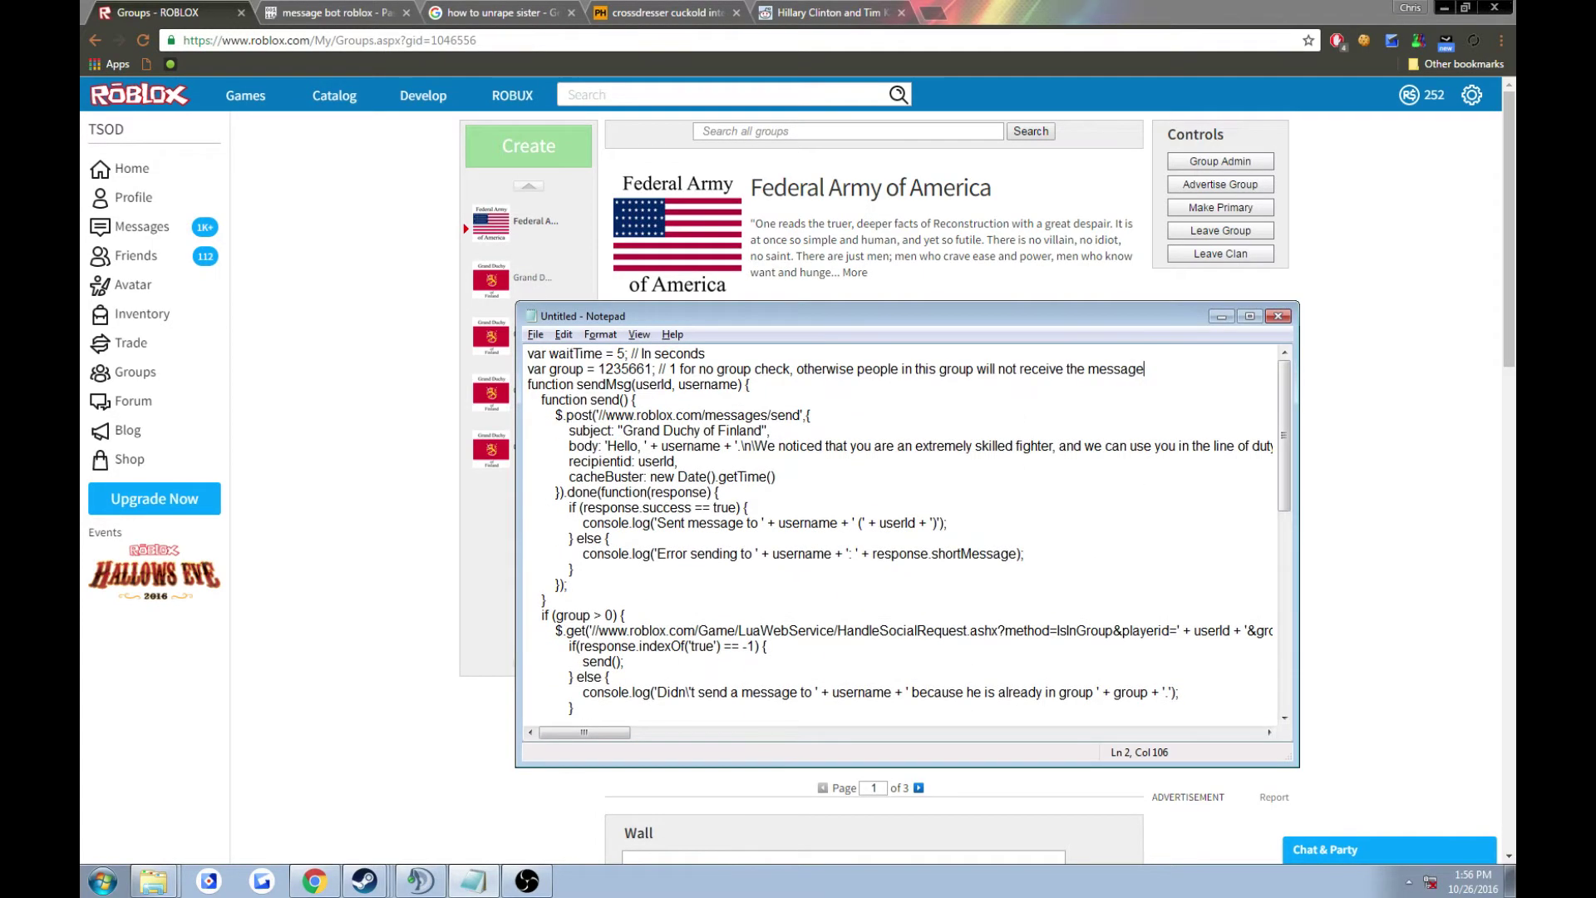
{"action": "key", "text": "alt+Tab"}
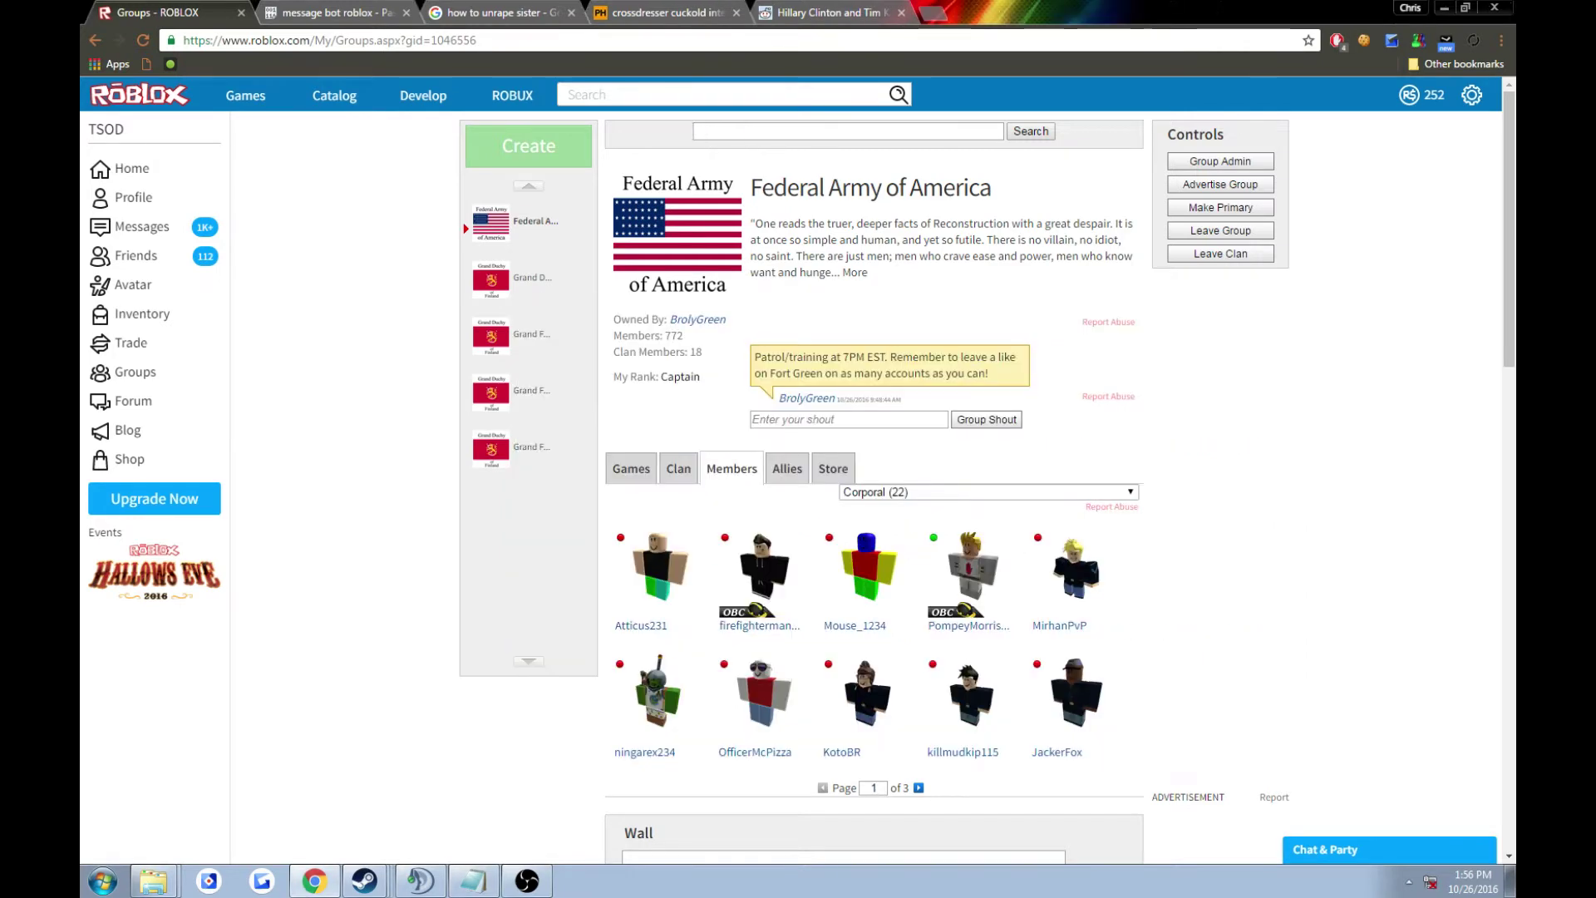
{"action": "type", "text": "F.E.A.R"}
{"action": "key", "text": "Return"}
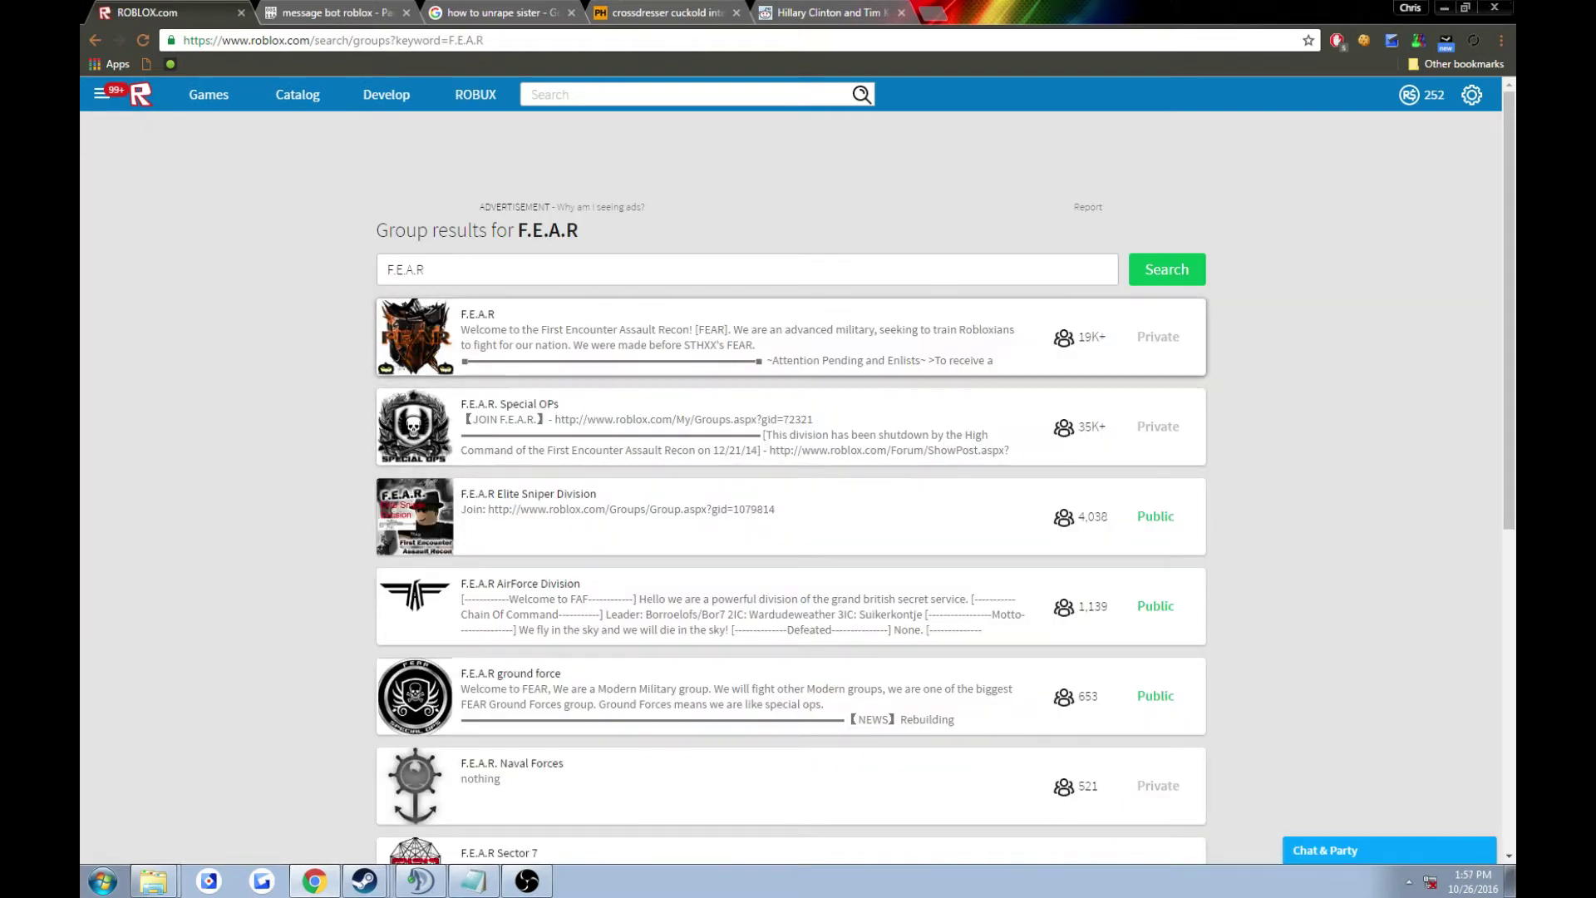
- Open the F.E.A.R group and change the script's check from 0 to 10248, selecting everything
{"action": "left_click", "coordinate": [477, 314]}
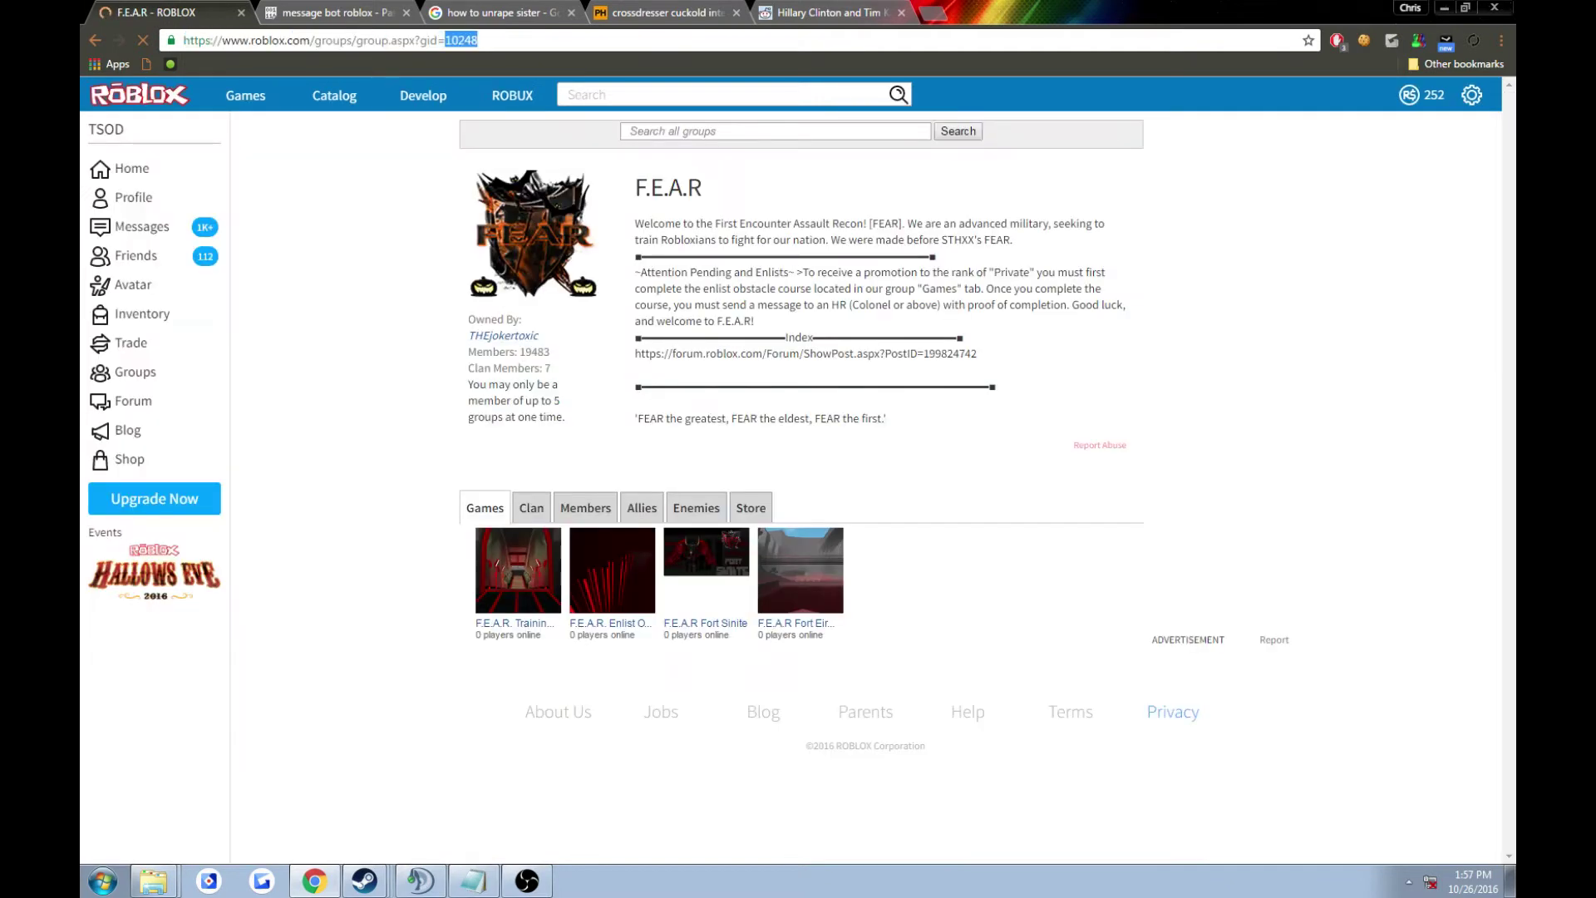
{"action": "key", "text": "alt+Tab"}
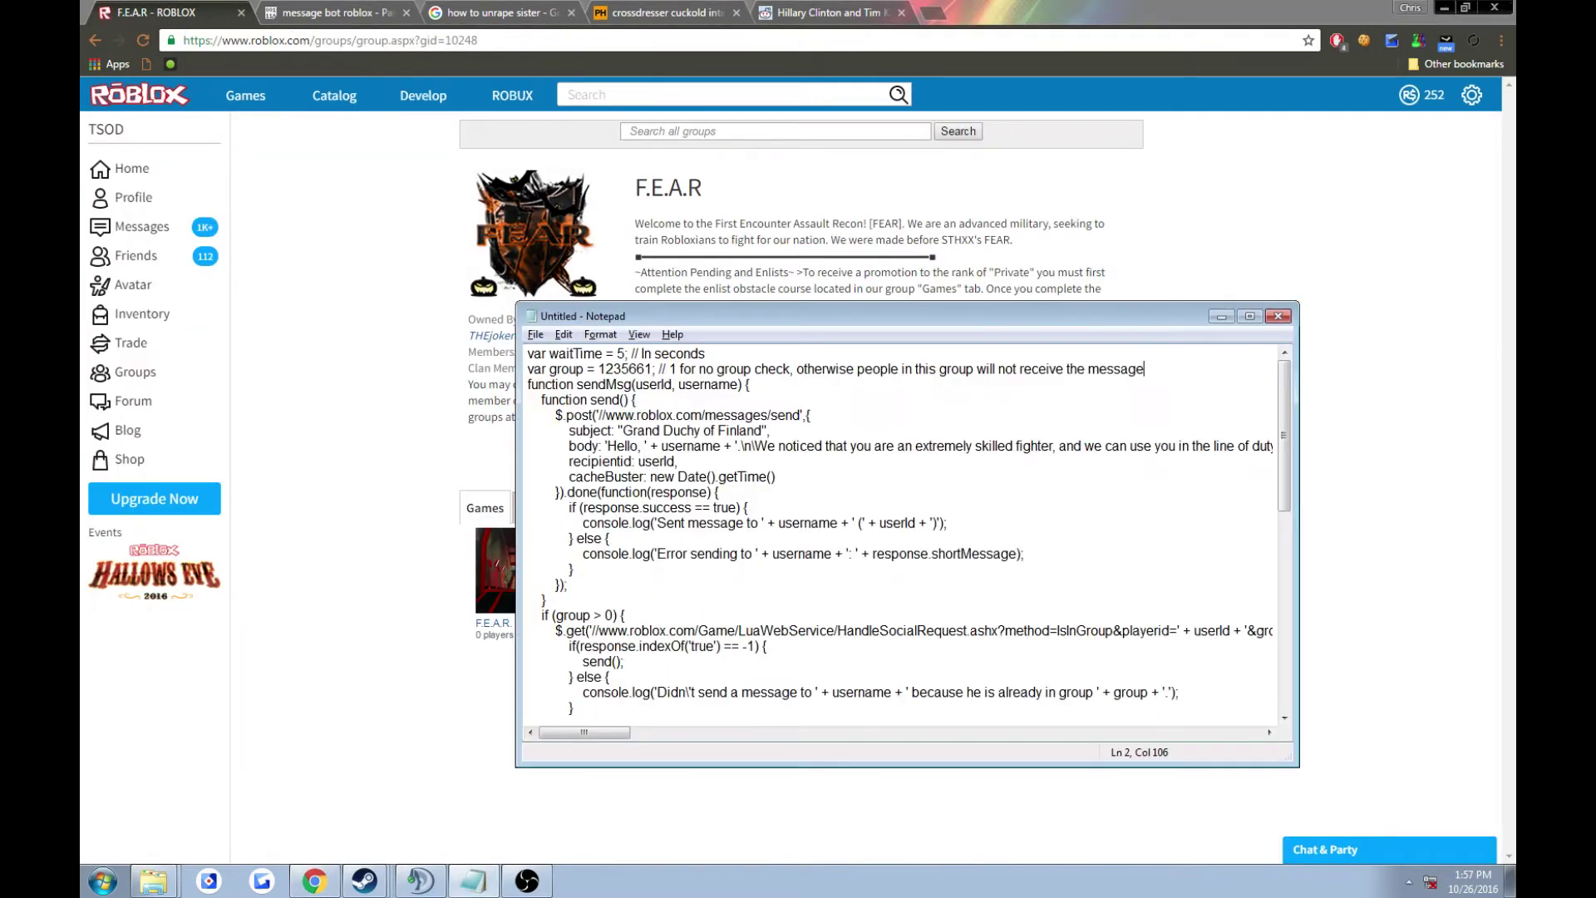
{"action": "scroll", "coordinate": [897, 524], "scroll_direction": "down", "scroll_amount": 2}
{"action": "double_click", "coordinate": [609, 522]}
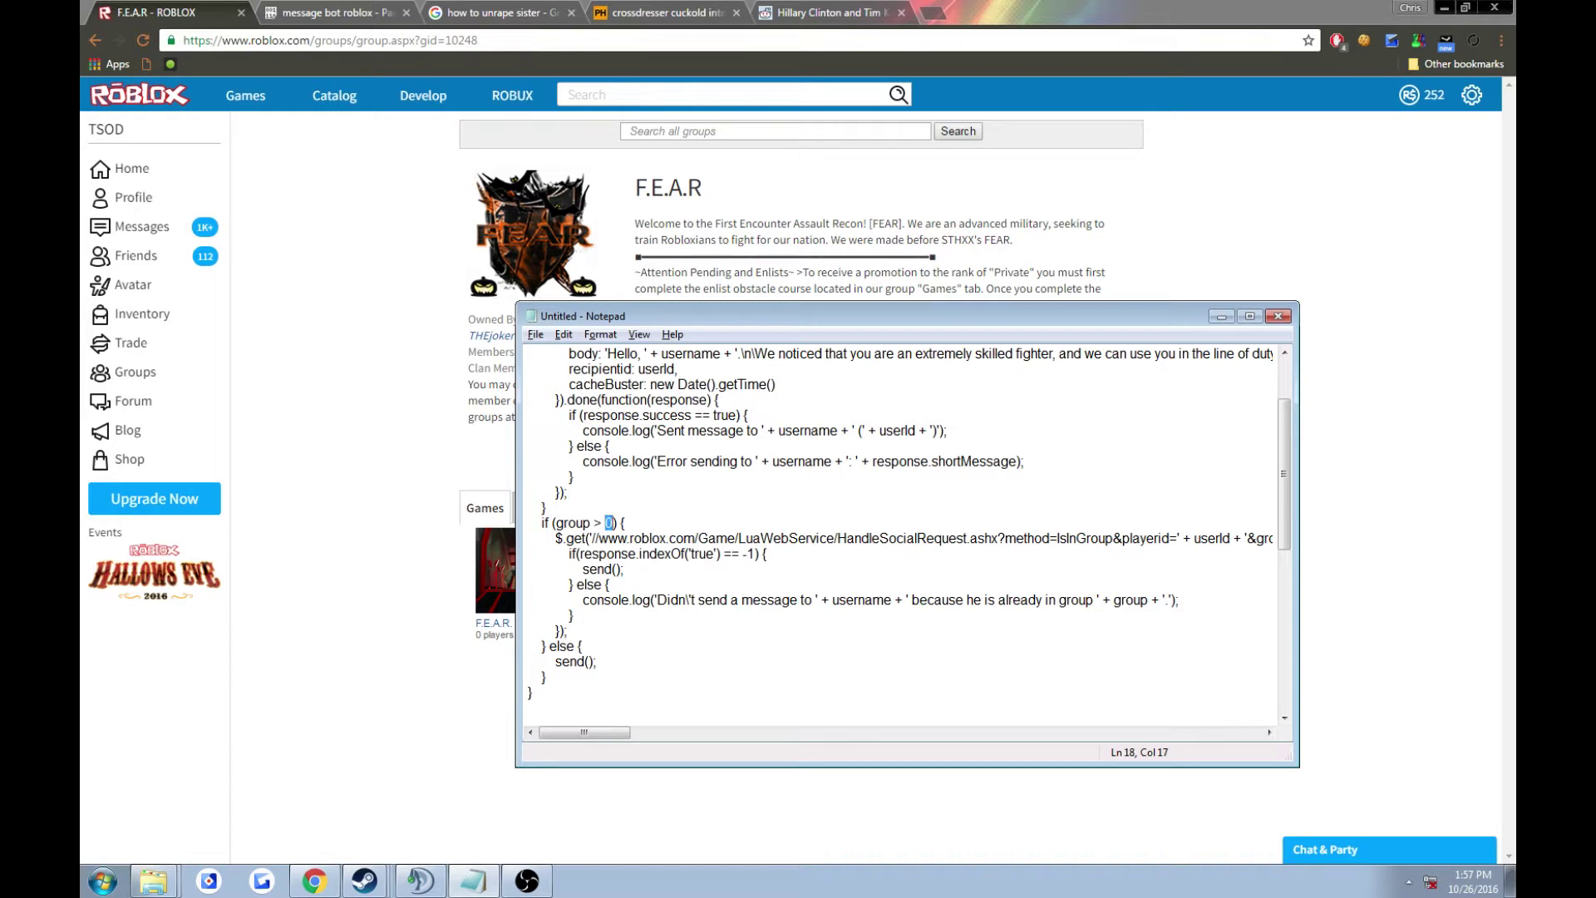
{"action": "type", "text": "10248"}
{"action": "left_click_drag", "start_coordinate": [606, 522], "coordinate": [639, 522]}
{"action": "left_click", "coordinate": [645, 523]}
{"action": "scroll", "coordinate": [645, 522], "scroll_direction": "up", "scroll_amount": 2}
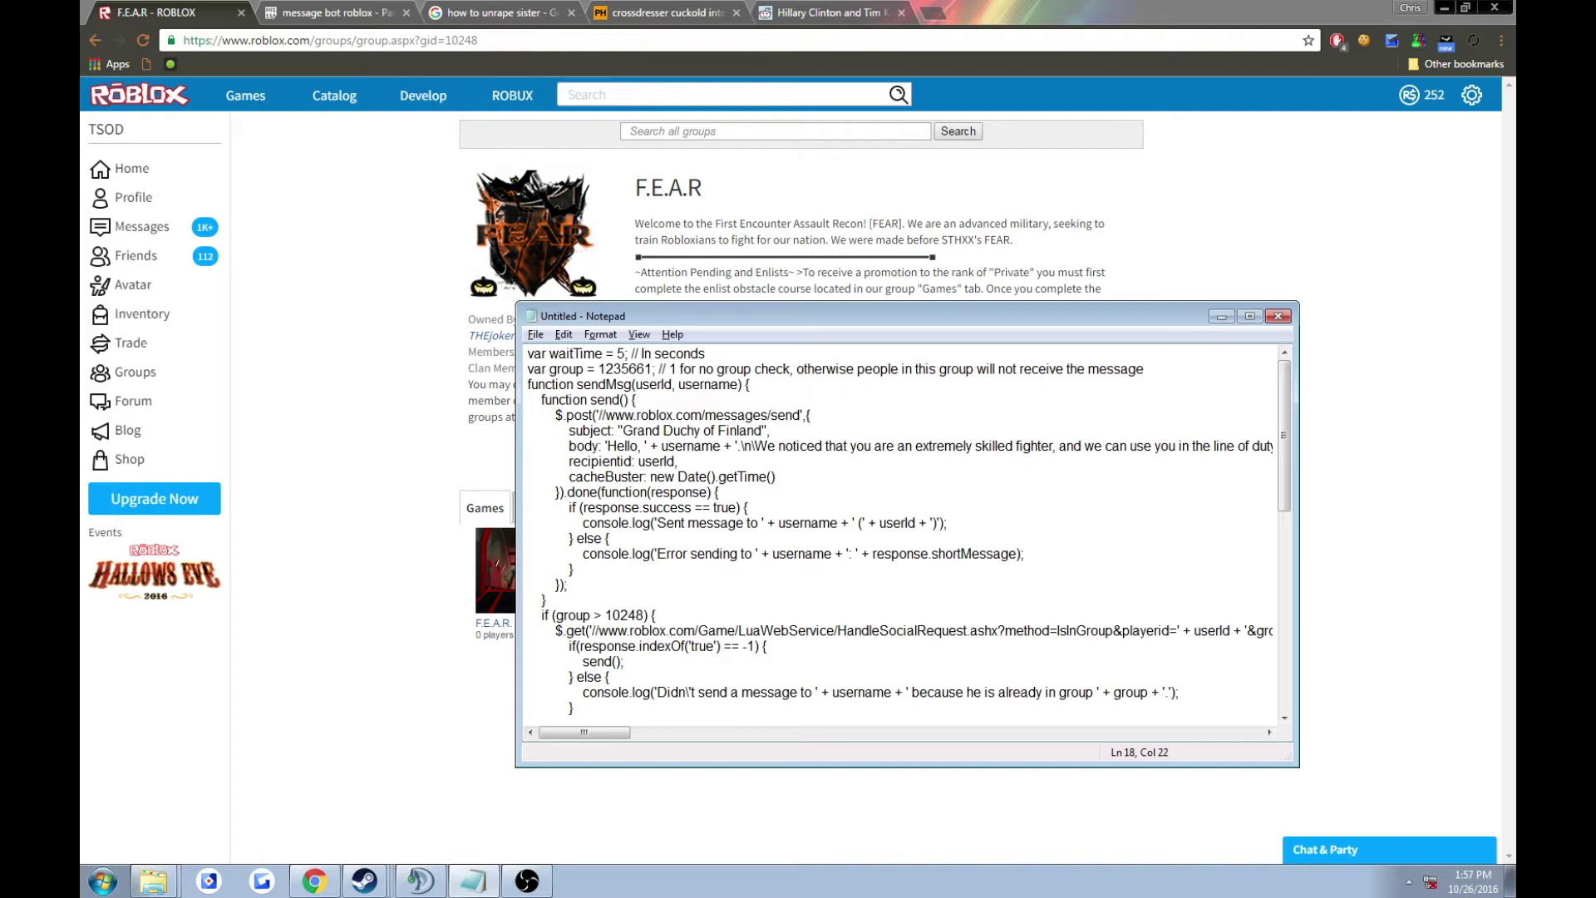
{"action": "key", "text": "ctrl+a"}
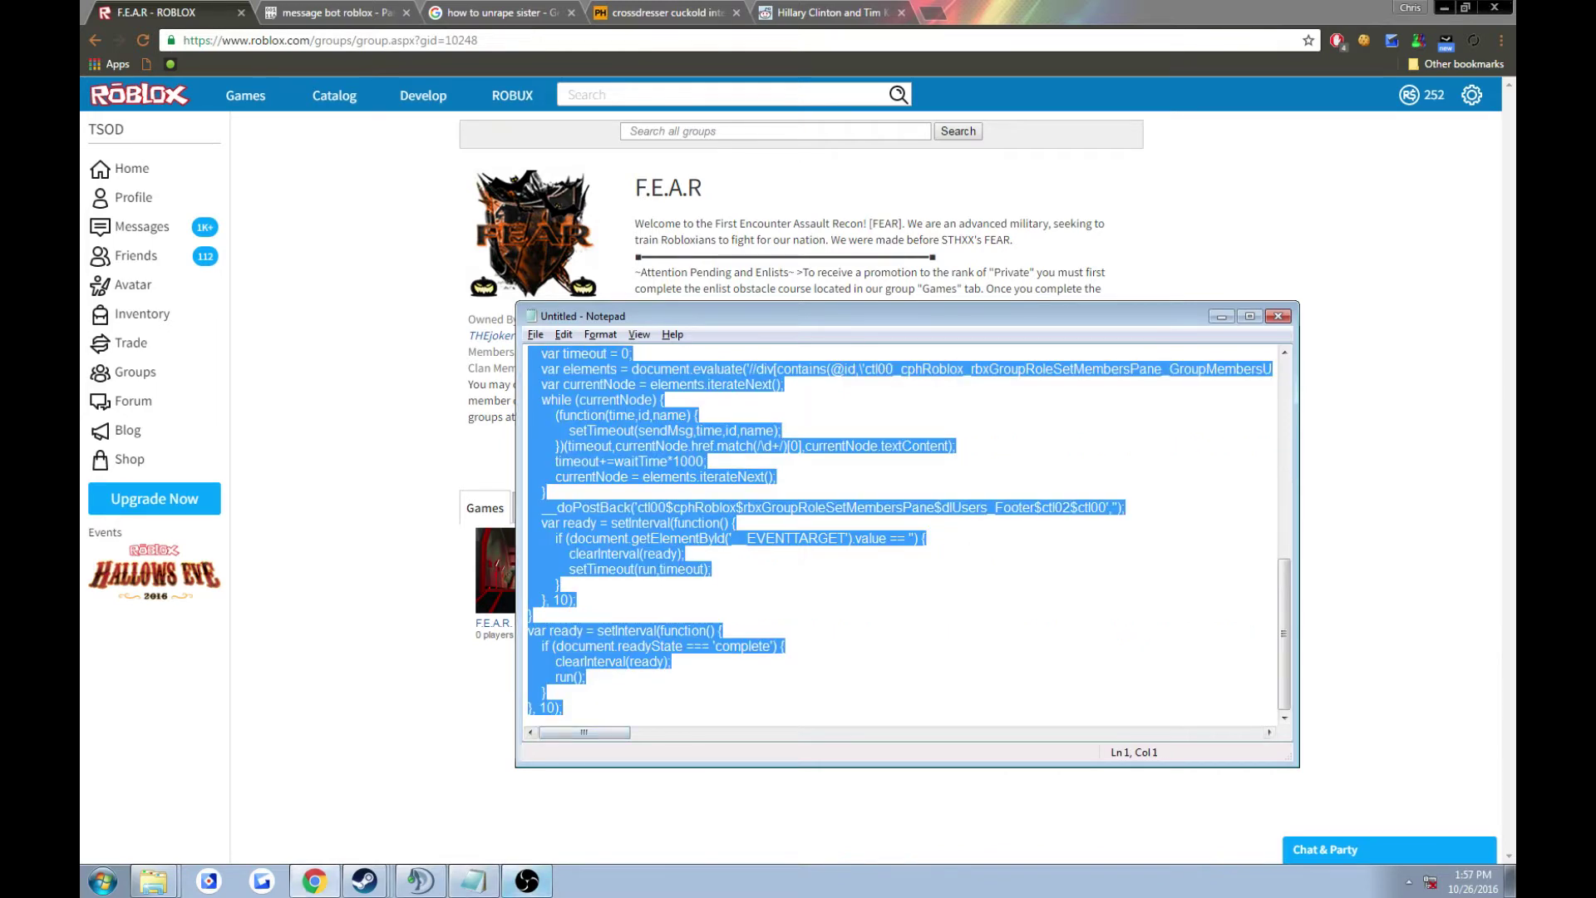
- Paste and run the message-bot script in the F.E.A.R page's DevTools console
{"action": "left_click", "coordinate": [471, 882]}
{"action": "right_click", "coordinate": [370, 312]}
{"action": "left_click", "coordinate": [415, 568]}
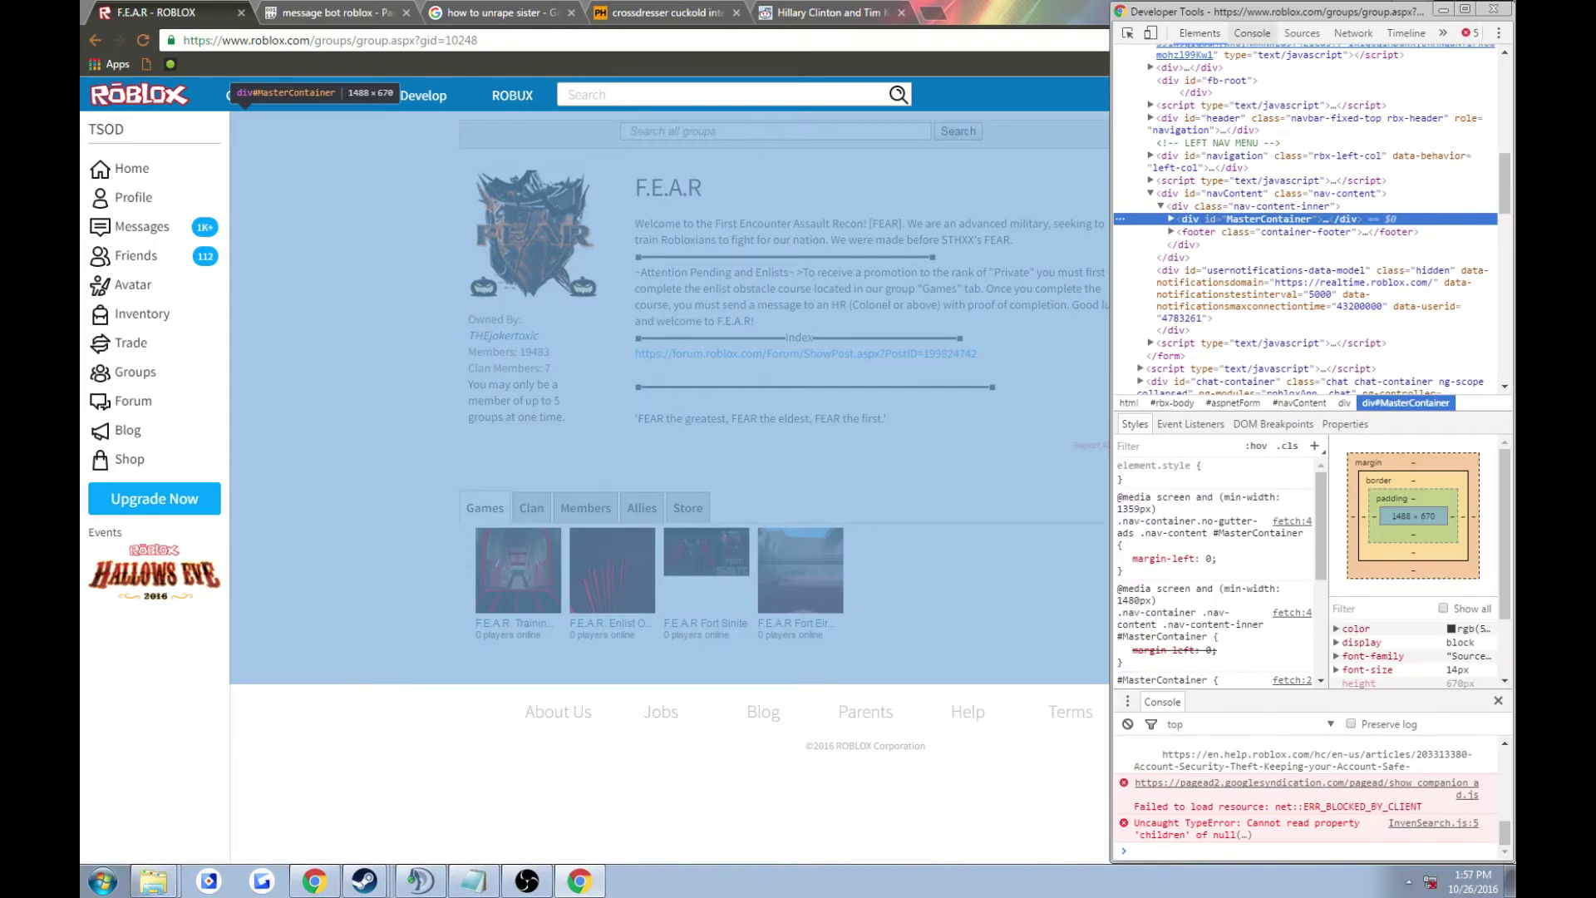
{"action": "left_click", "coordinate": [1252, 33]}
{"action": "key", "text": "ctrl+v"}
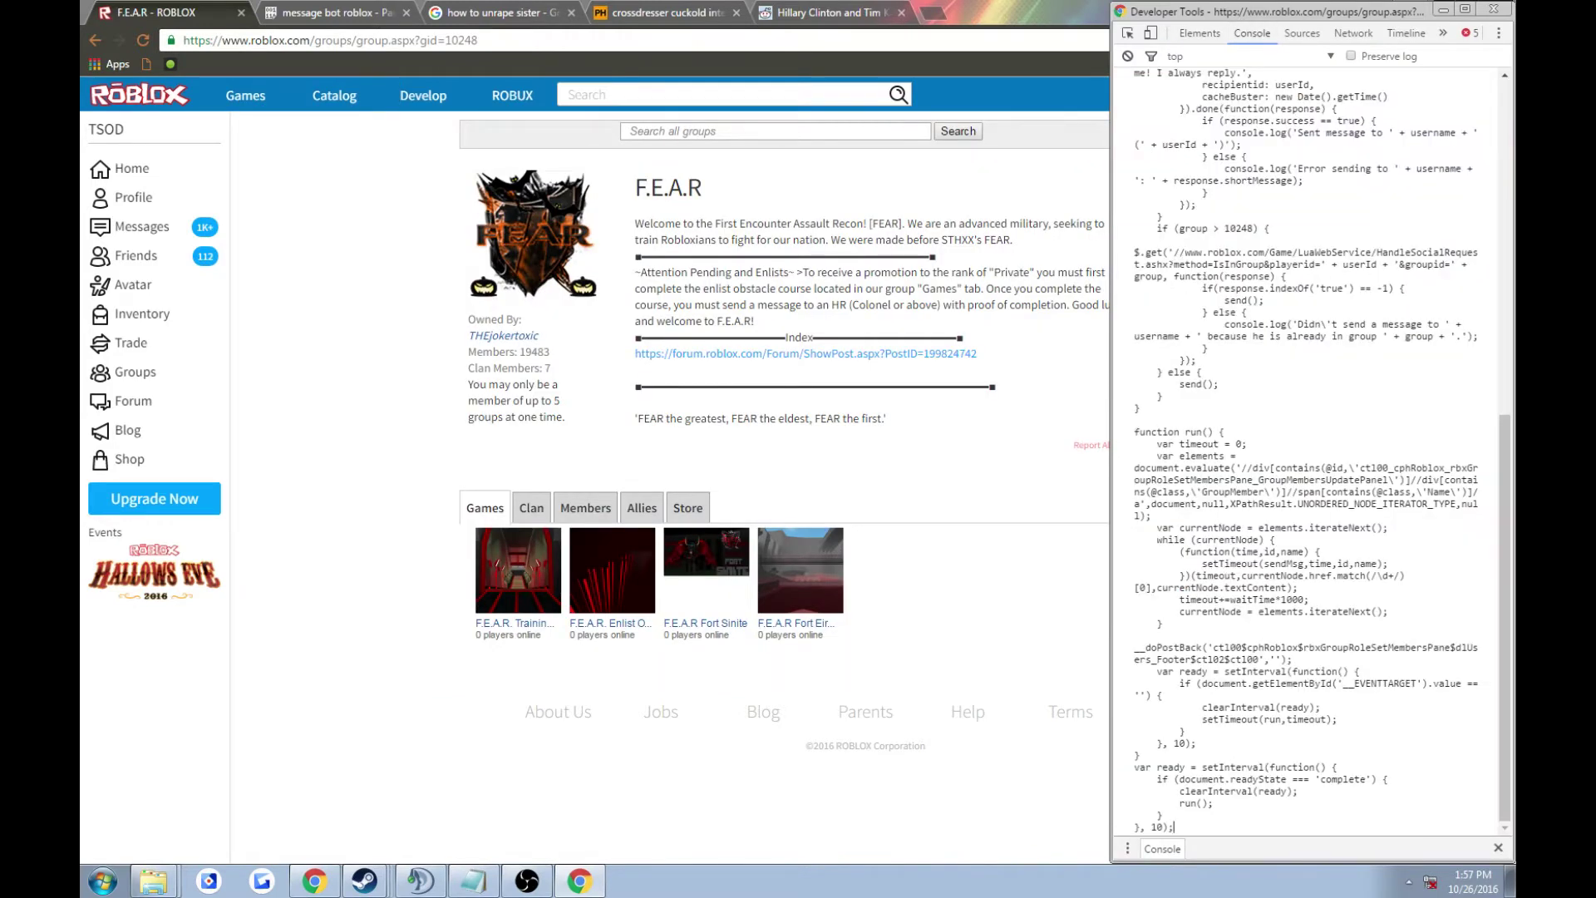
{"action": "key", "text": "Return"}
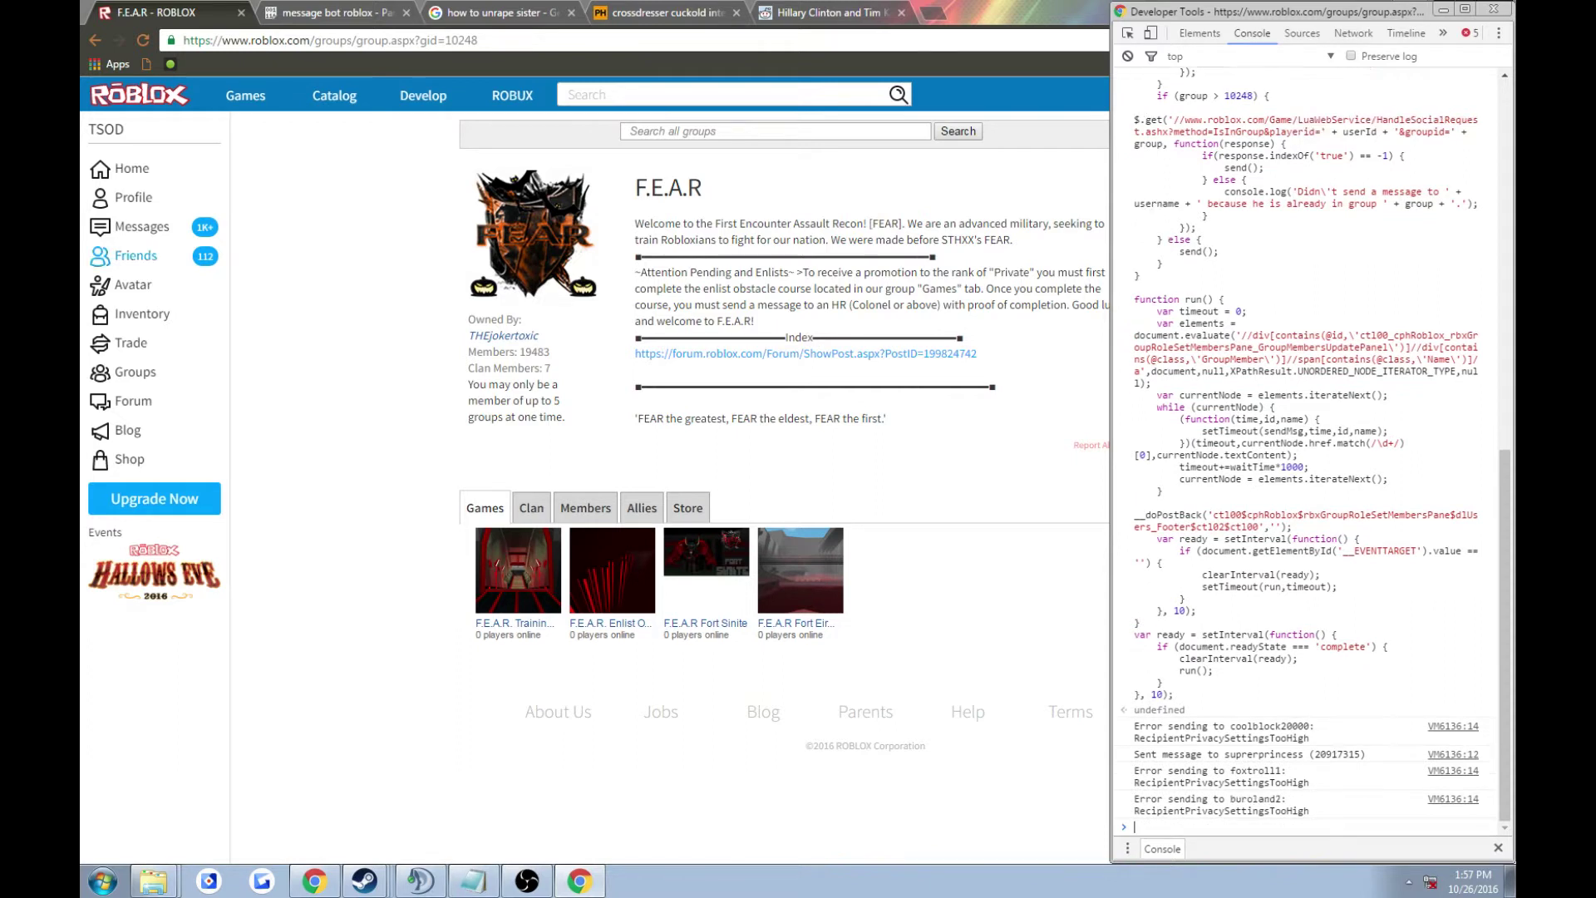
- Close DevTools and move between the F.E.A.R group and Messages tabs
{"action": "key", "text": "F12"}
{"action": "key", "text": "ctrl+Tab"}
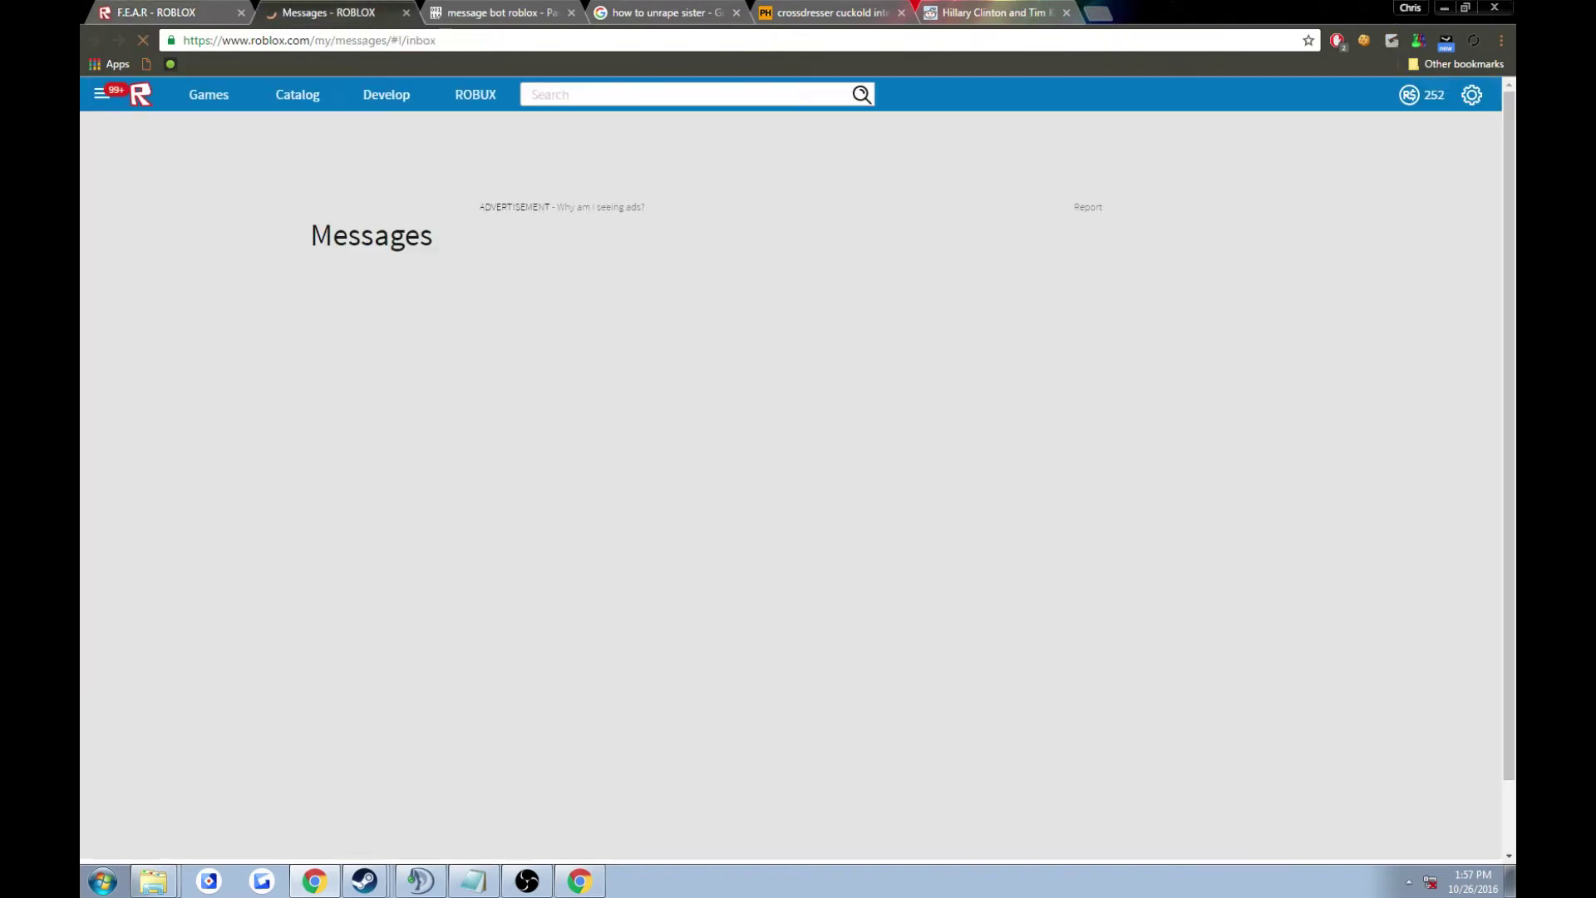
{"action": "key", "text": "ctrl+shift+Tab"}
{"action": "right_click", "coordinate": [208, 212]}
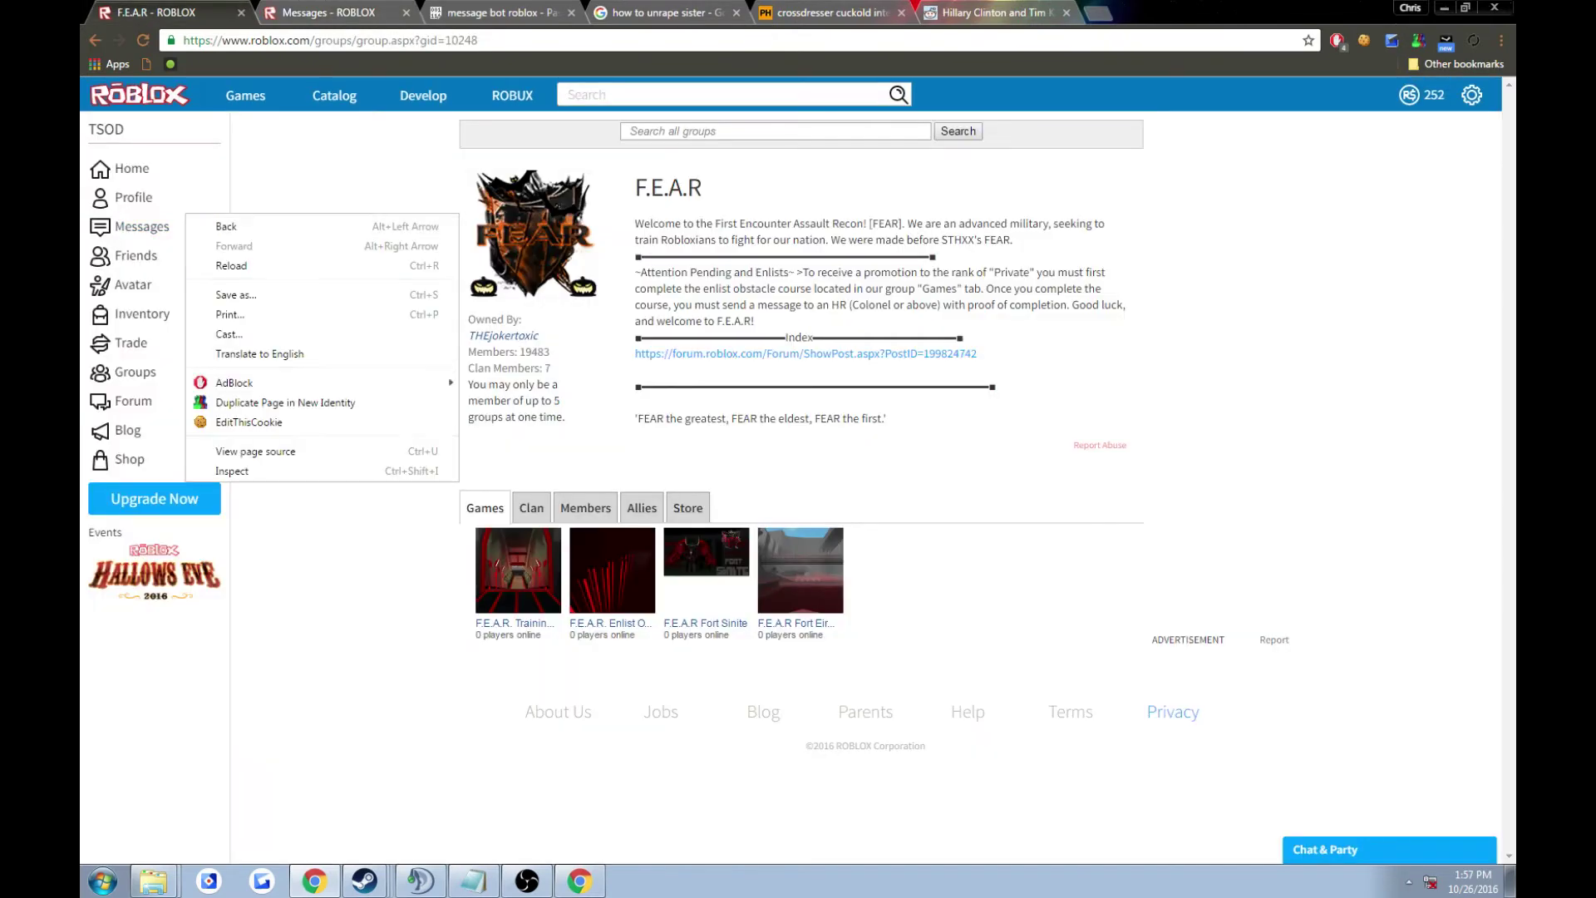
{"action": "key", "text": "ctrl+Tab"}
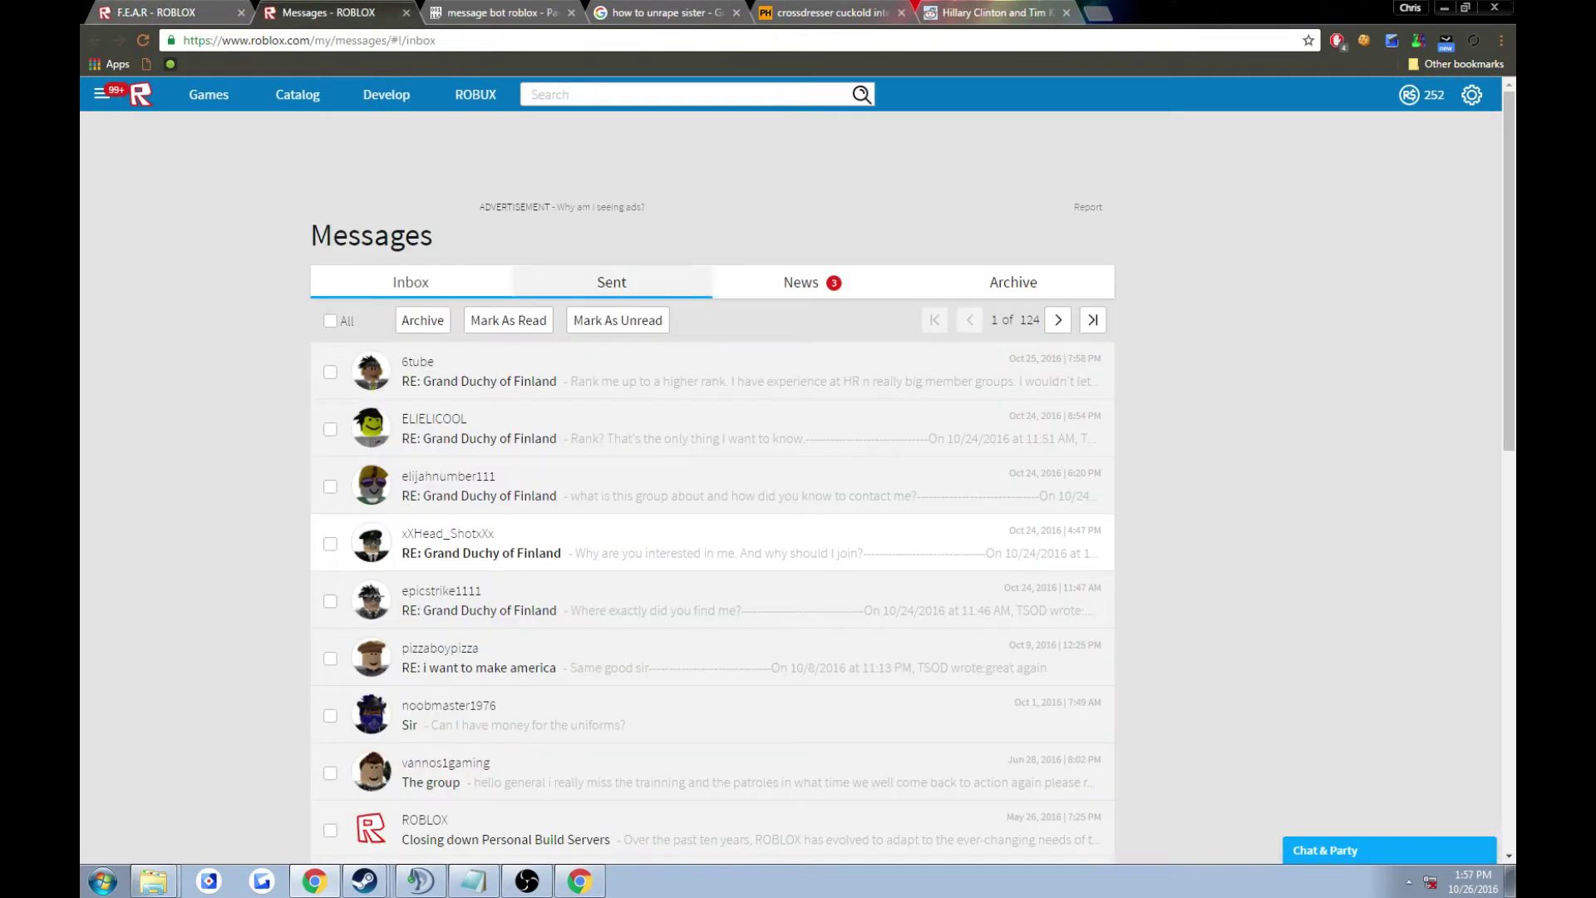
{"action": "key", "text": "ctrl+shift+Tab"}
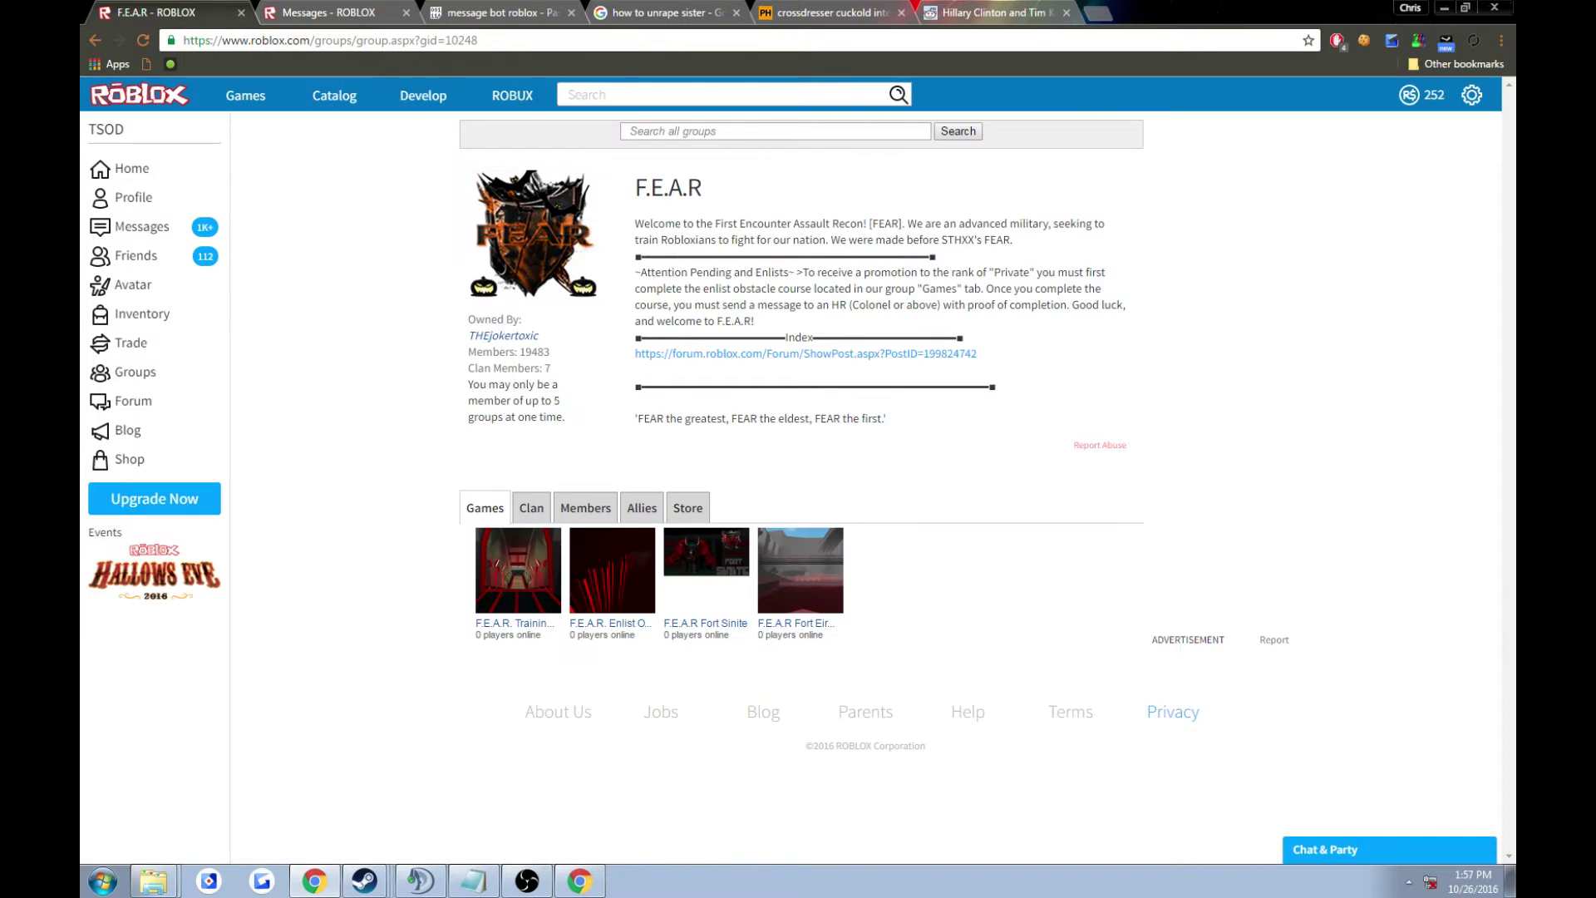
{"action": "key", "text": "ctrl+Tab"}
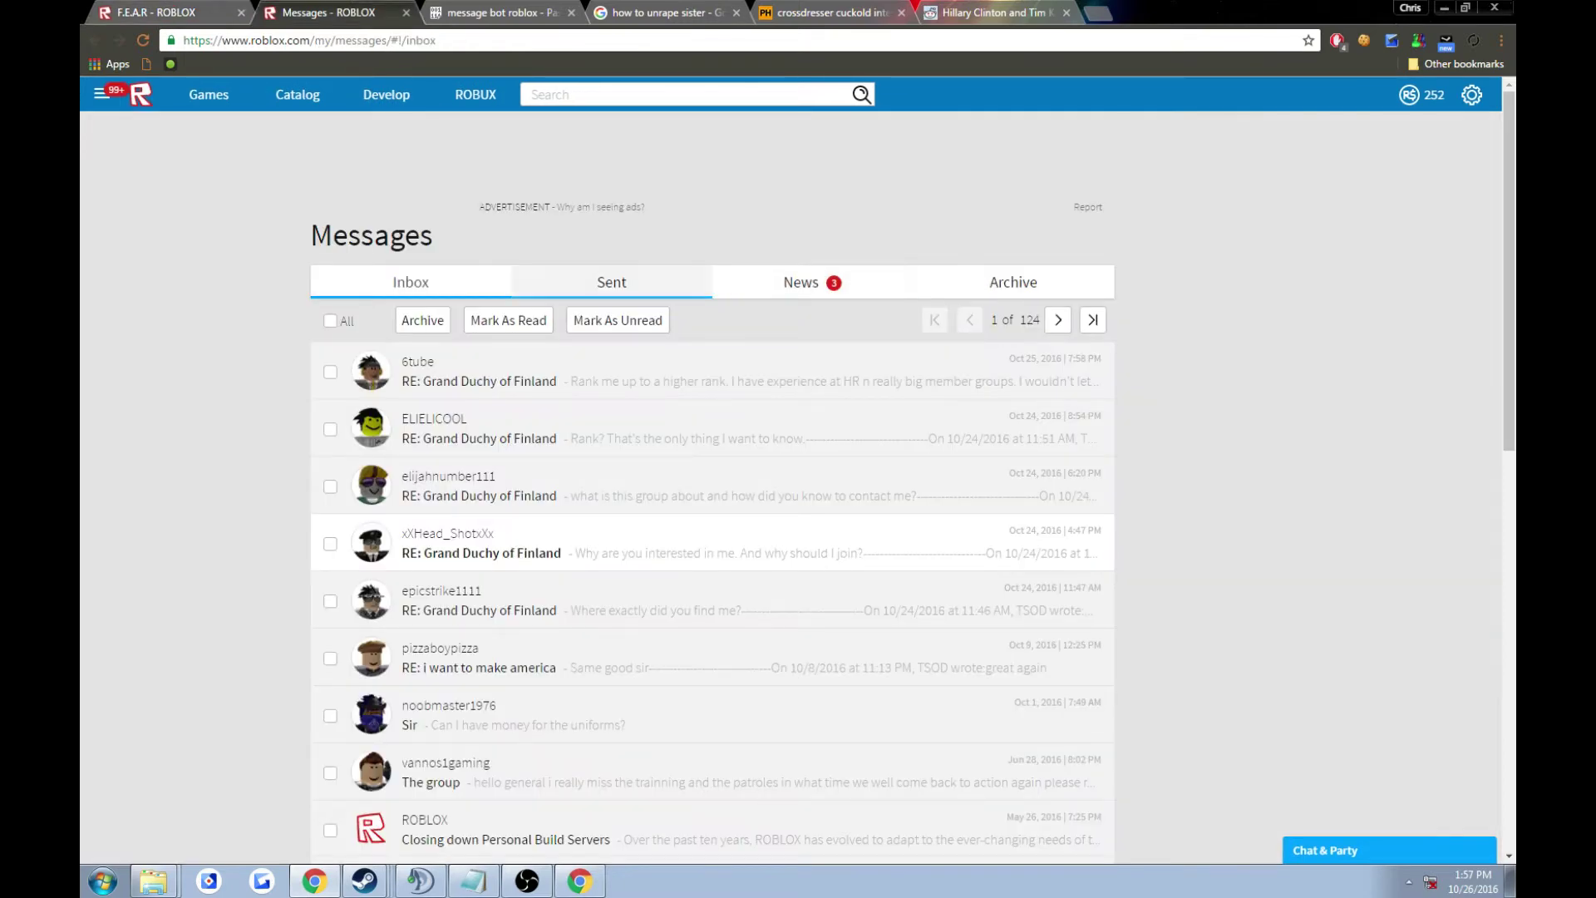
- Open the most recent message in the Sent folder and check its text
{"action": "left_click", "coordinate": [611, 282]}
{"action": "left_click", "coordinate": [439, 380]}
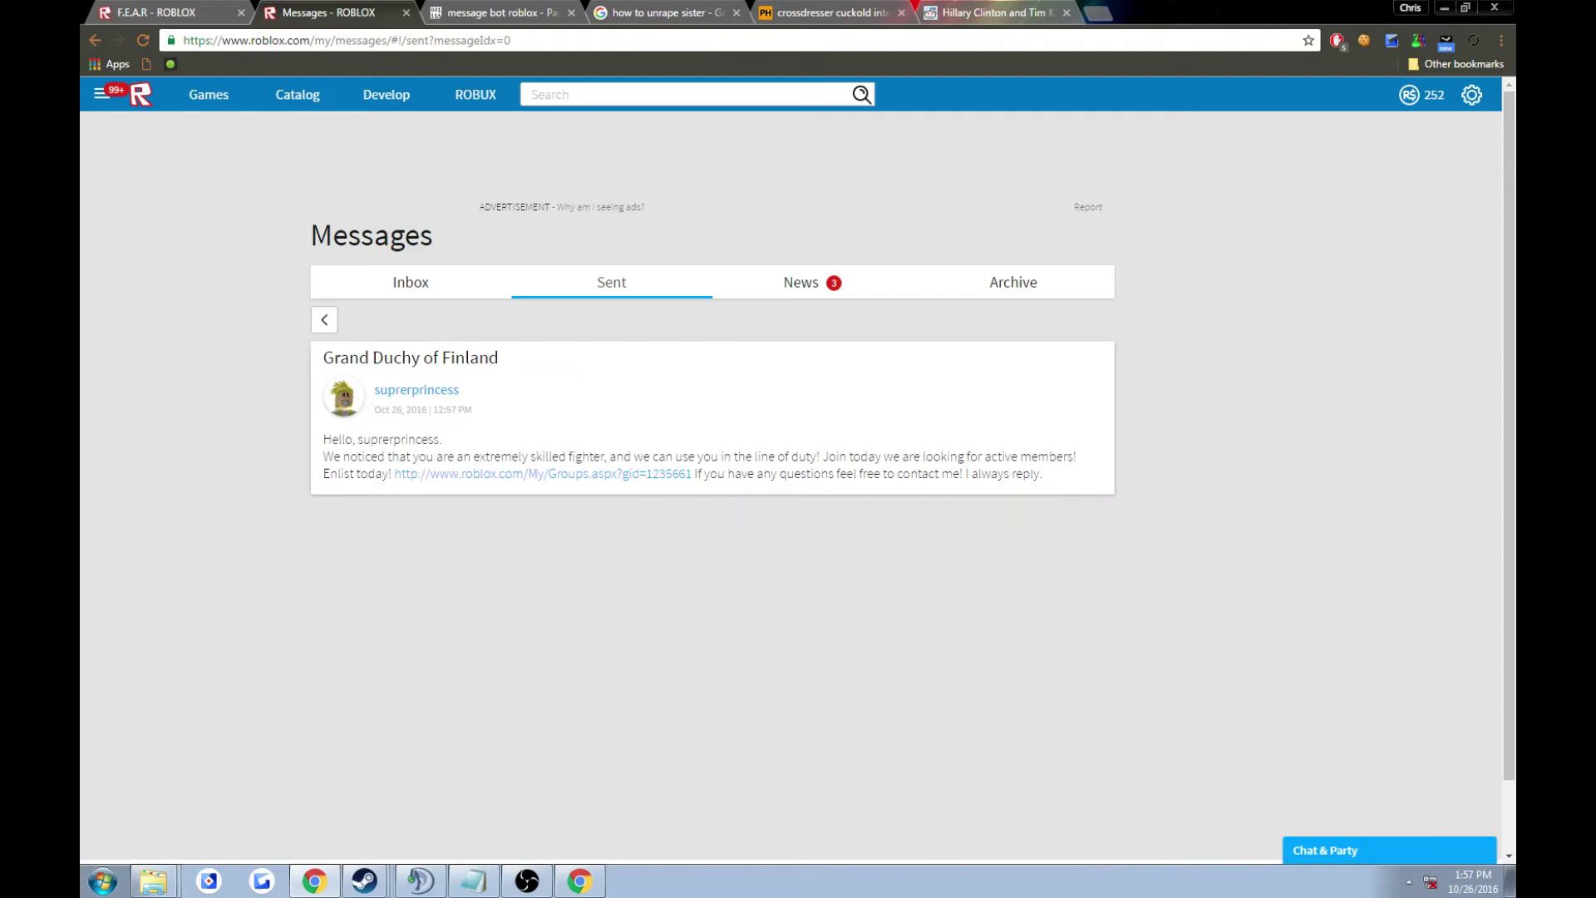
{"action": "left_click_drag", "start_coordinate": [323, 438], "coordinate": [472, 456]}
{"action": "key", "text": "ctrl+a"}
{"action": "left_click", "coordinate": [410, 282]}
- Return to the F.E.A.R tab and close the separate DevTools window
{"action": "key", "text": "ctrl+1"}
{"action": "key", "text": "alt+Tab"}
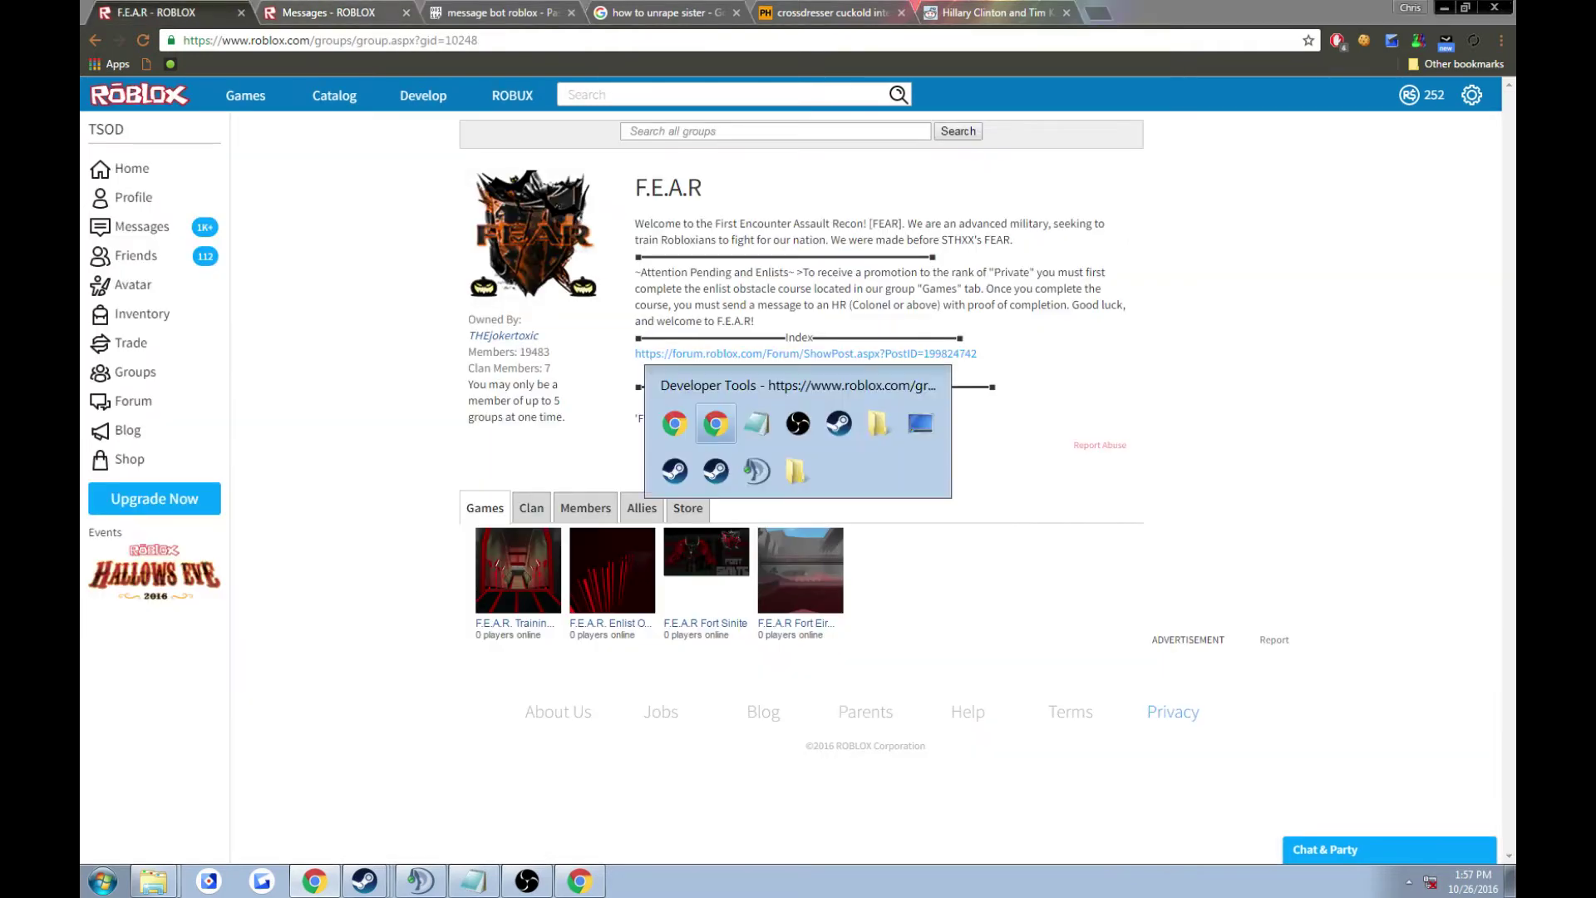
{"action": "left_click", "coordinate": [1496, 9]}
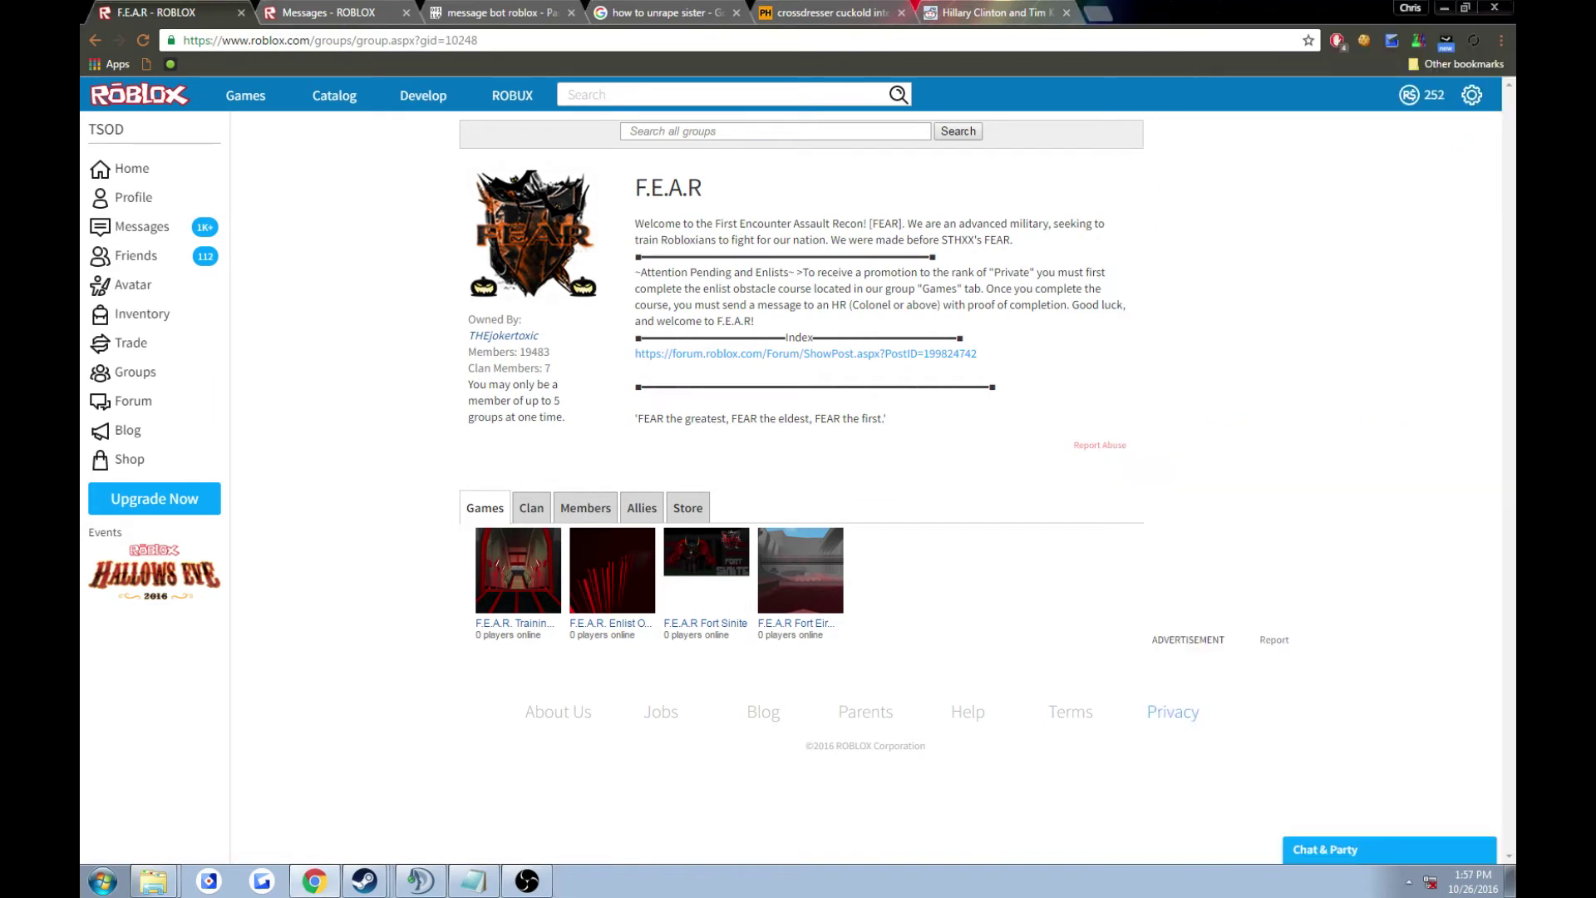
- Reload the page, briefly visit Roblox incognito, then open Roblox signed in as FinlandTalentSeeker
{"action": "key", "text": "F5"}
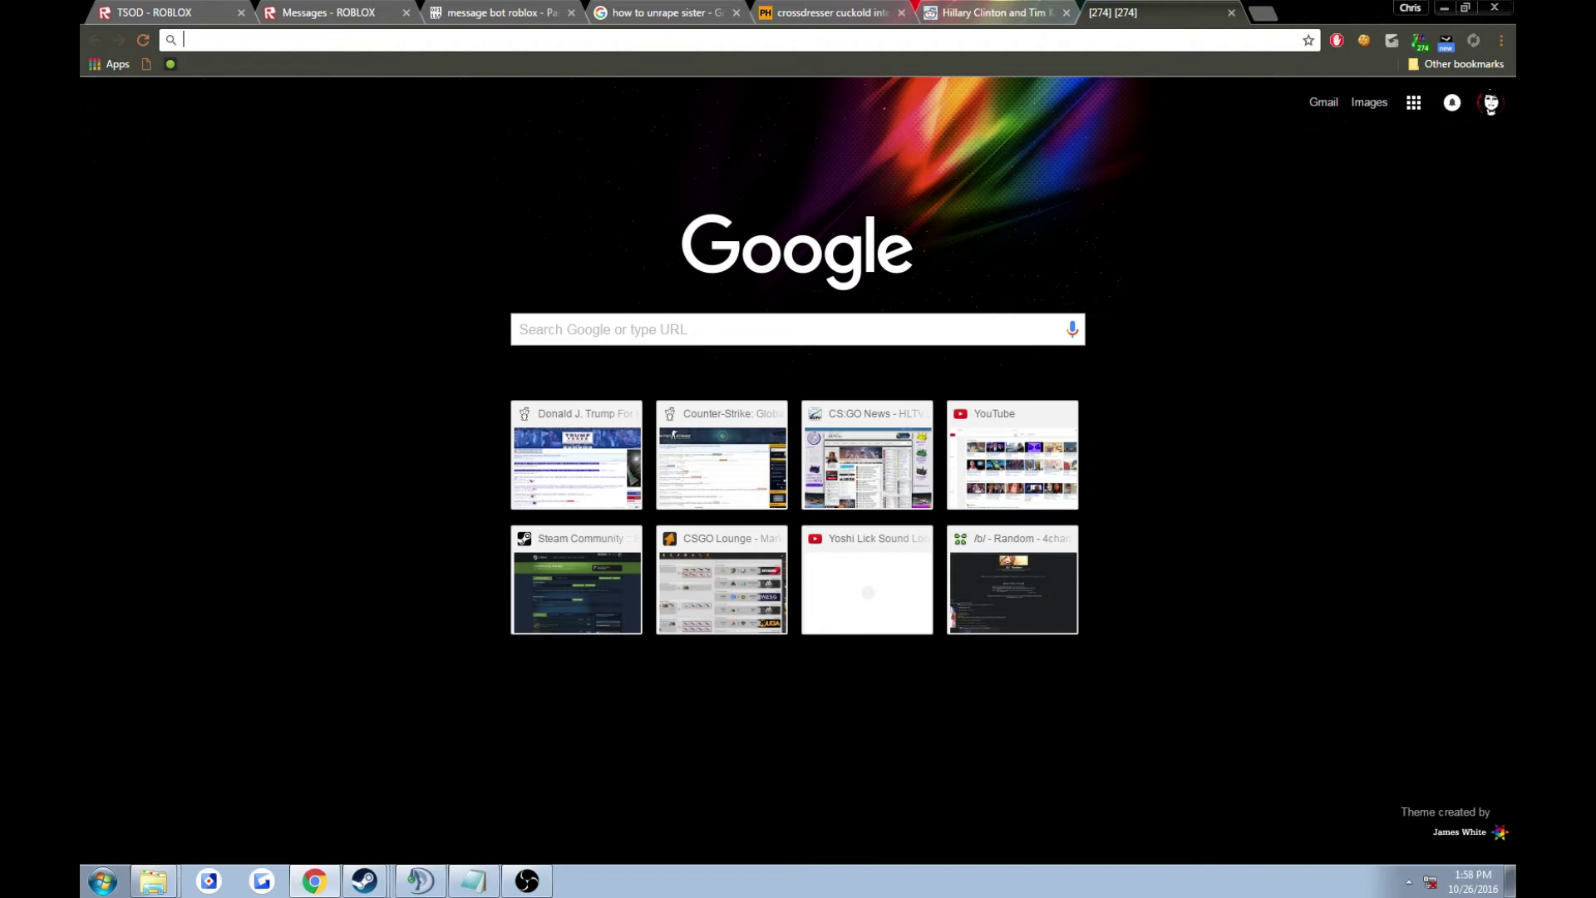
{"action": "right_click", "coordinate": [1447, 40]}
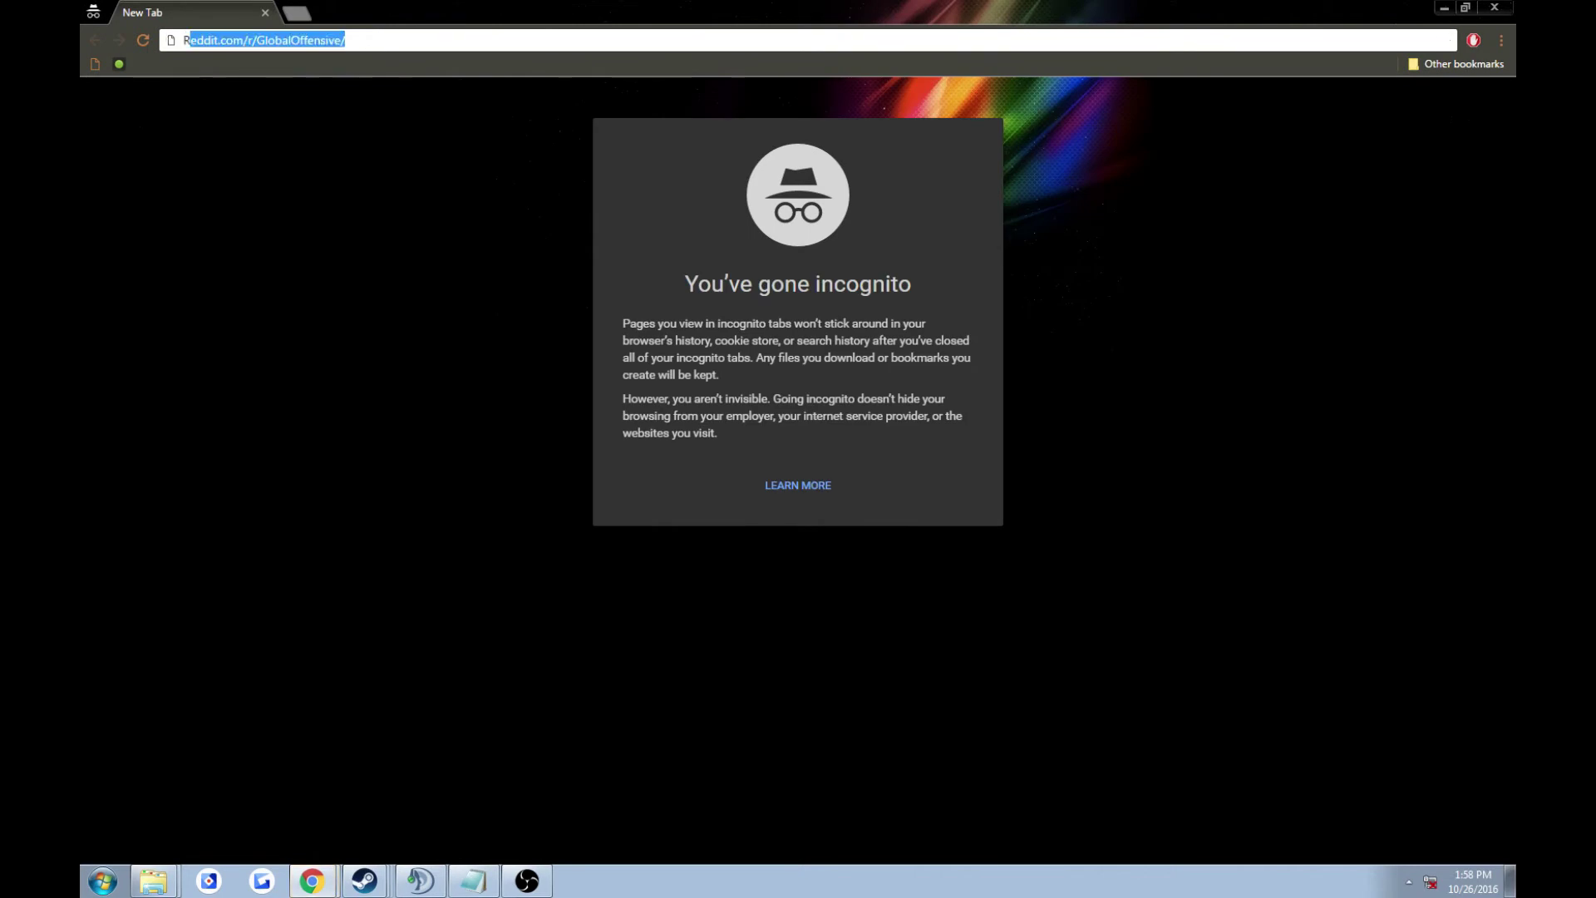
{"action": "type", "text": "oblox.com"}
{"action": "key", "text": "Return"}
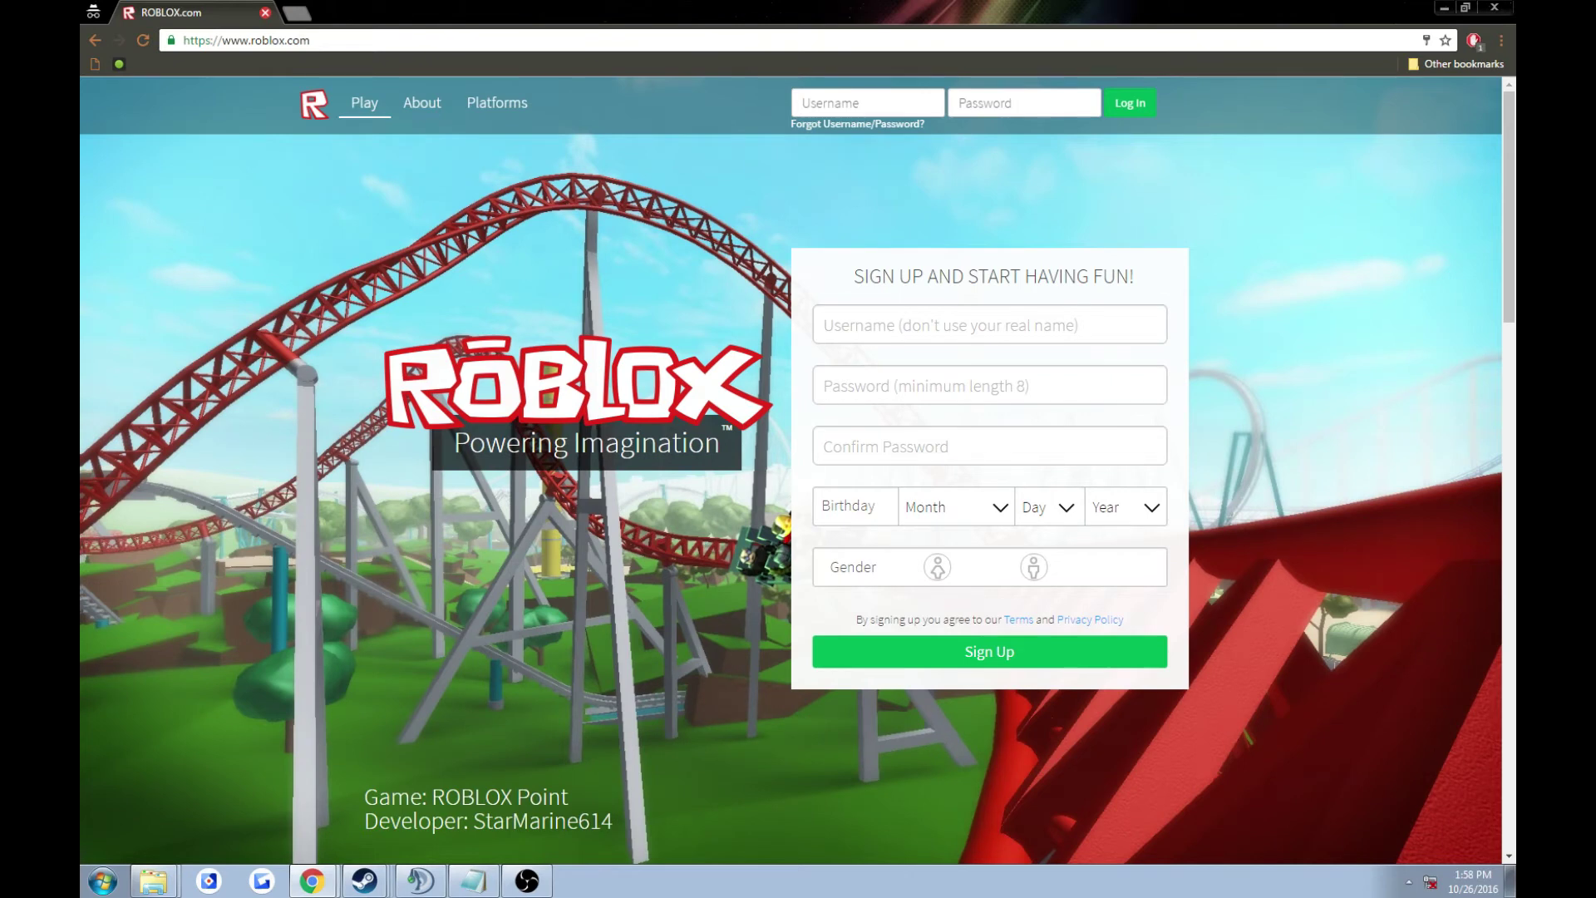
{"action": "left_click", "coordinate": [264, 13]}
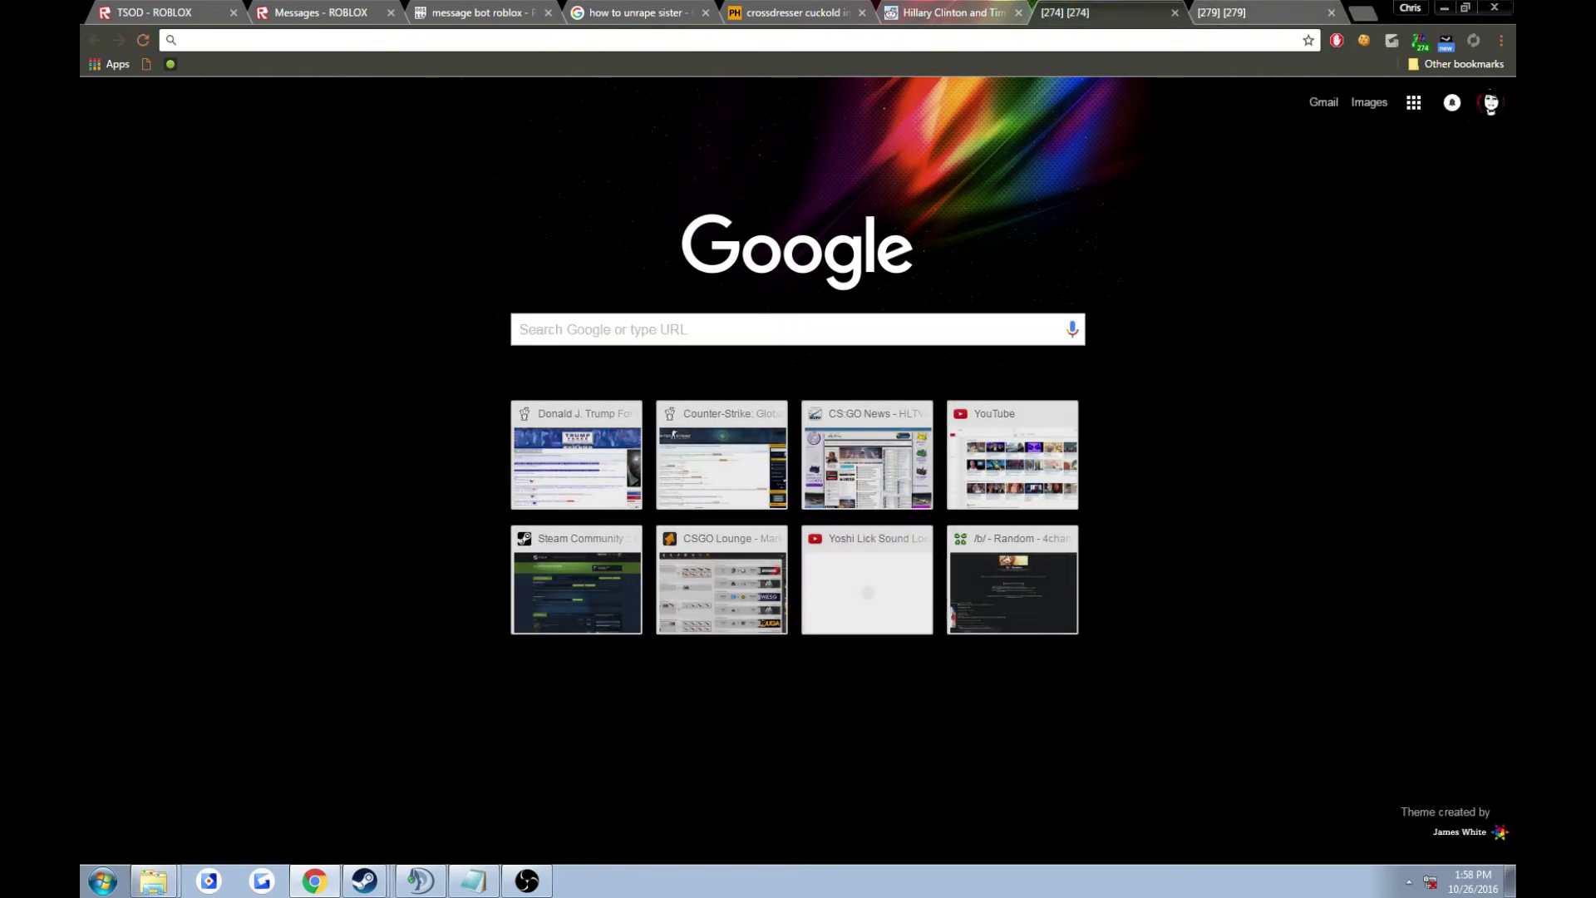
{"action": "type", "text": "roblox"}
{"action": "key", "text": "Return"}
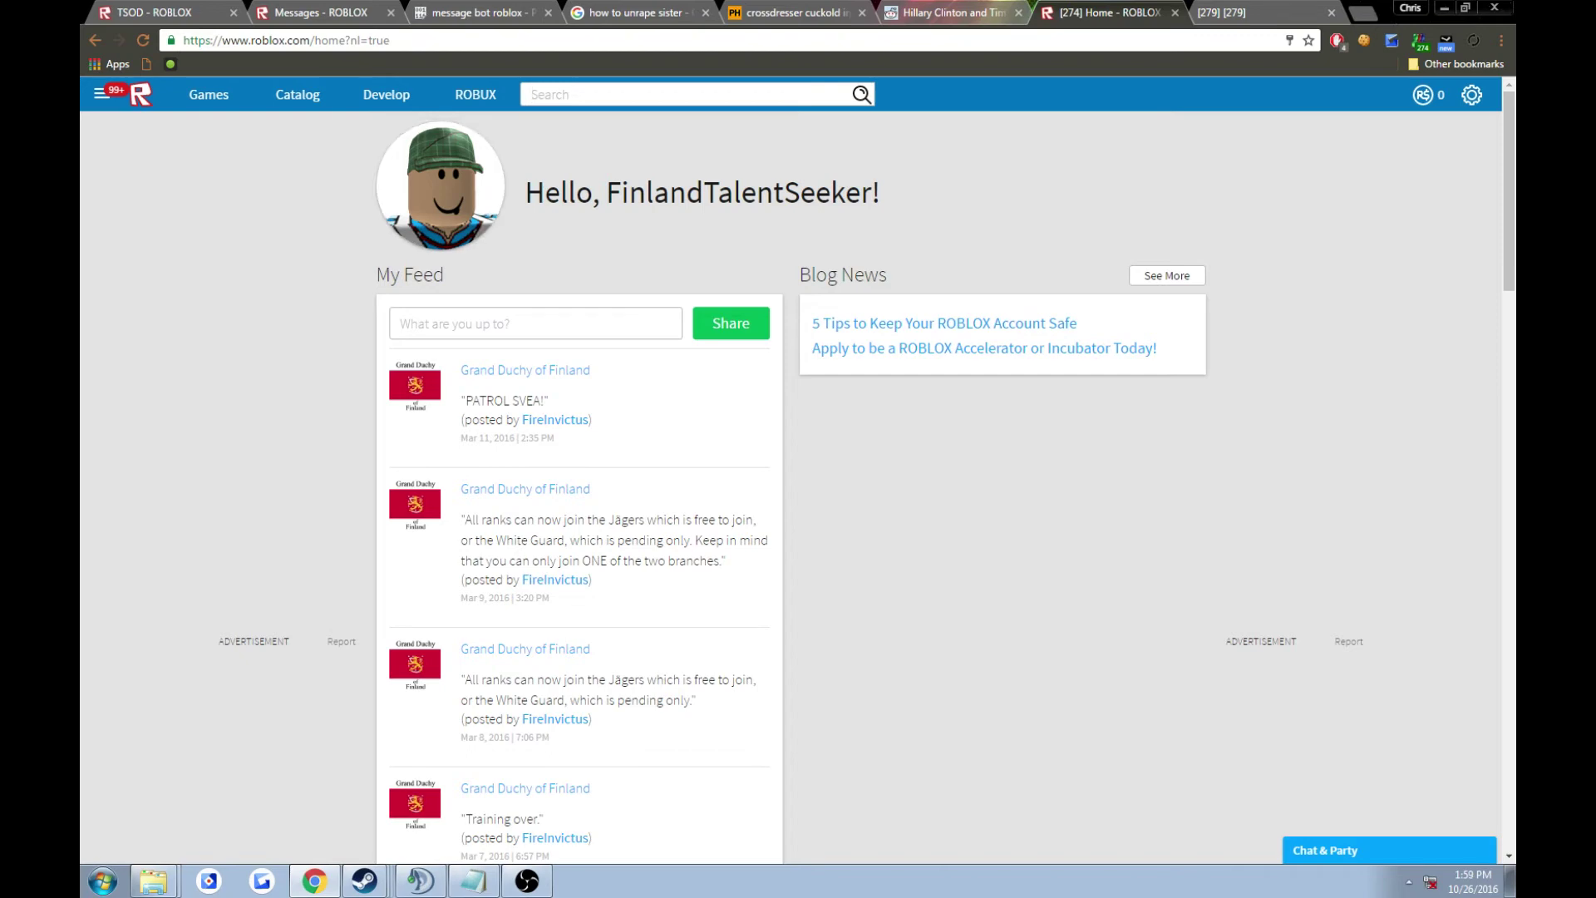
{"action": "type", "text": "groups"}
- Search Roblox groups, open Car crushers official, and select its group id in the URL
{"action": "key", "text": "Down"}
{"action": "key", "text": "Down"}
{"action": "key", "text": "Down"}
{"action": "key", "text": "Return"}
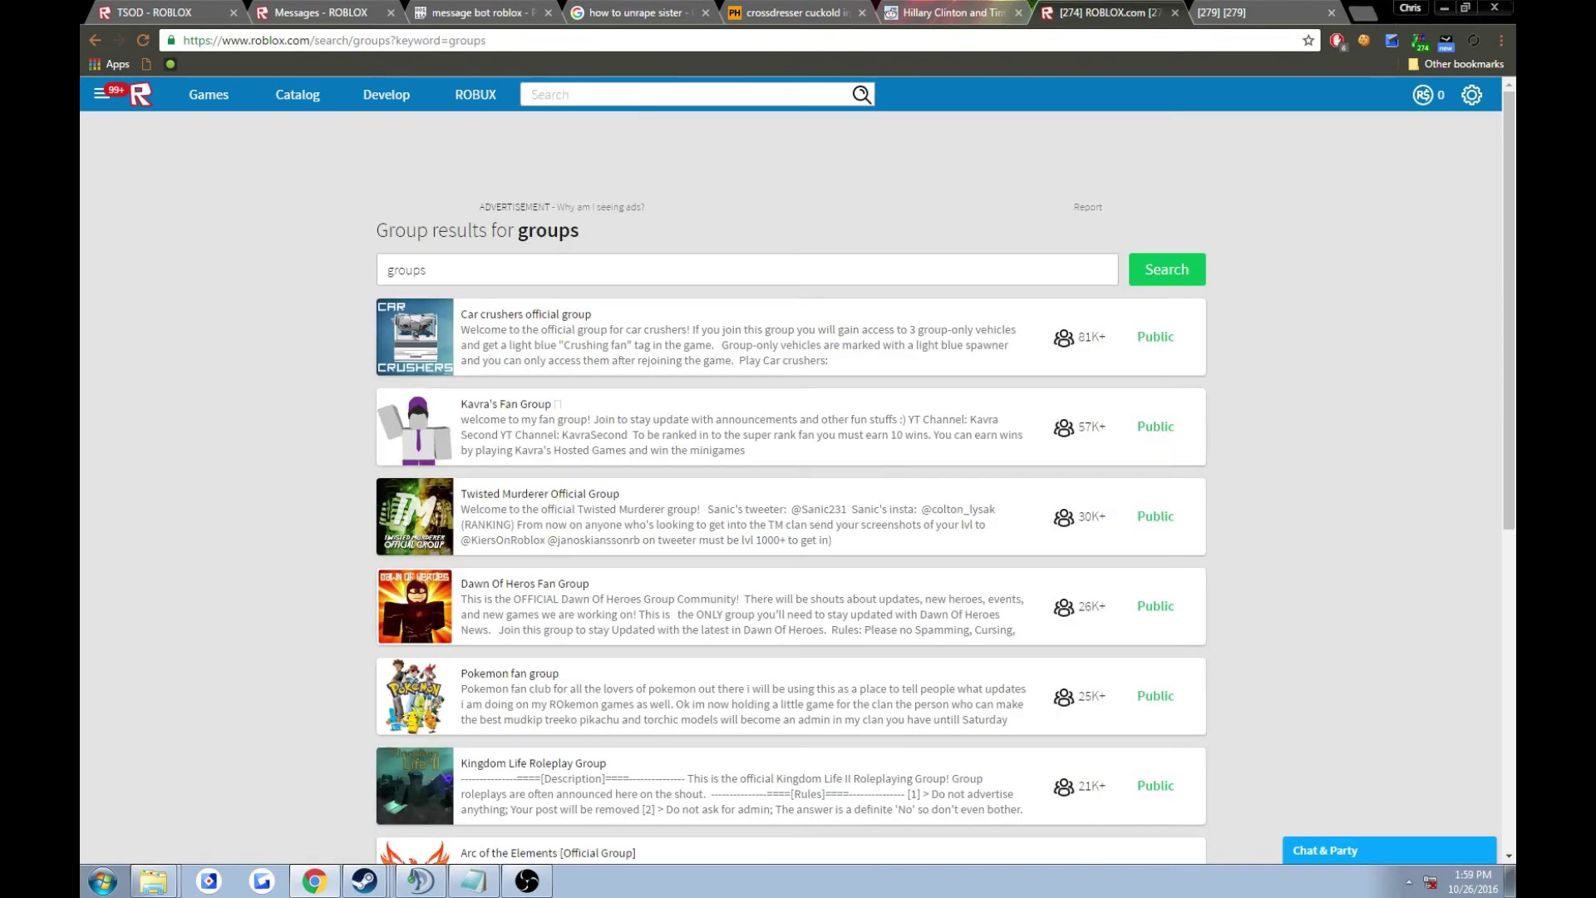
{"action": "left_click", "coordinate": [524, 315]}
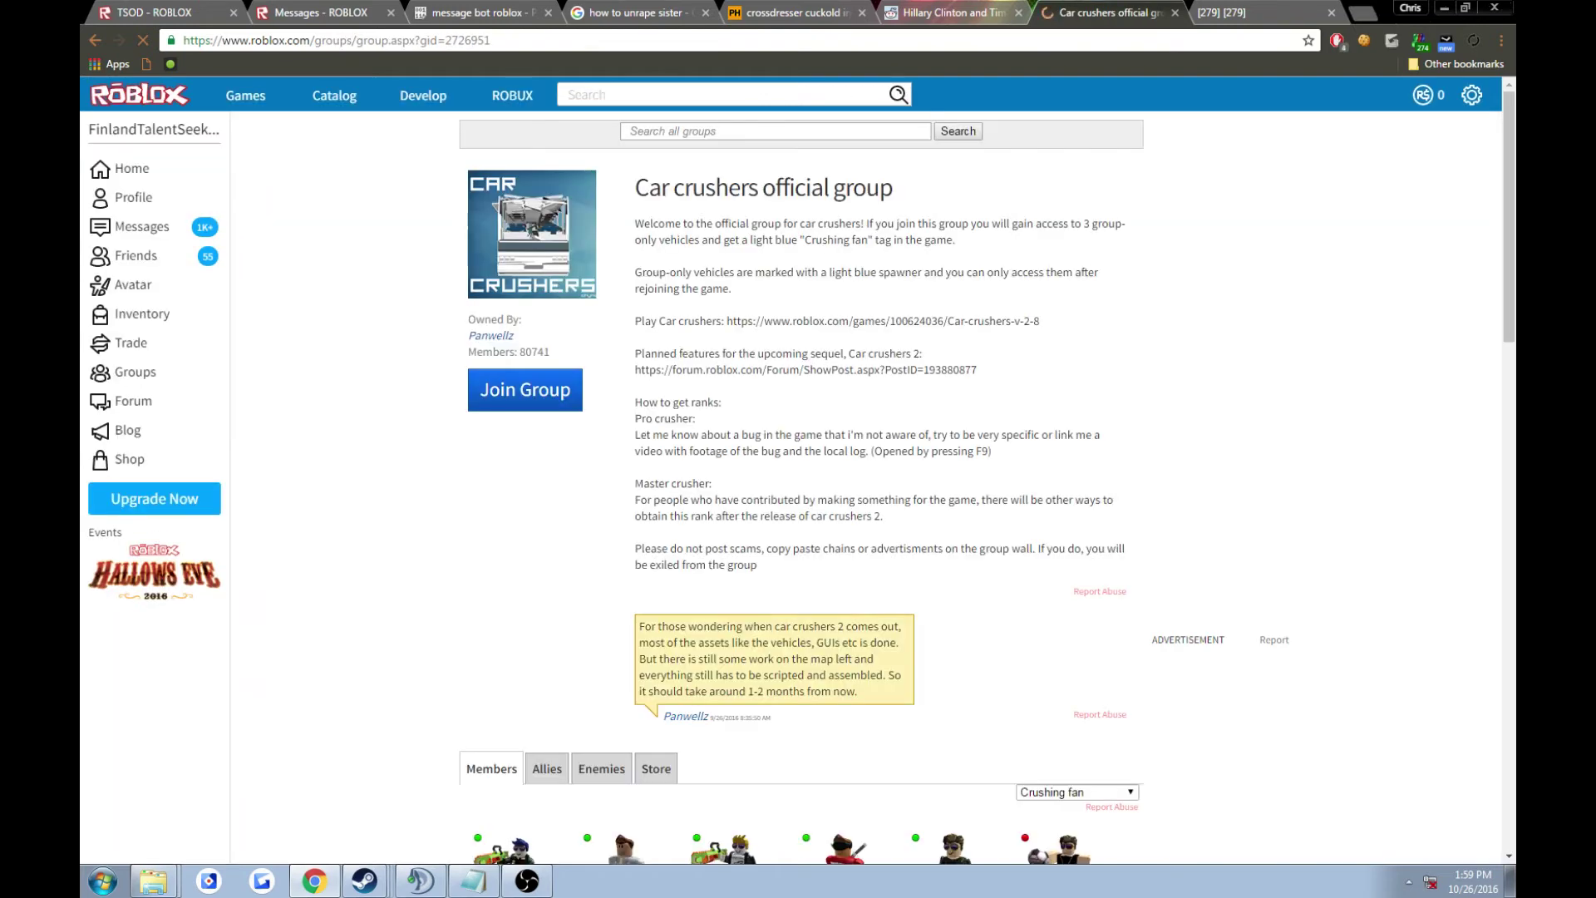
{"action": "double_click", "coordinate": [467, 40]}
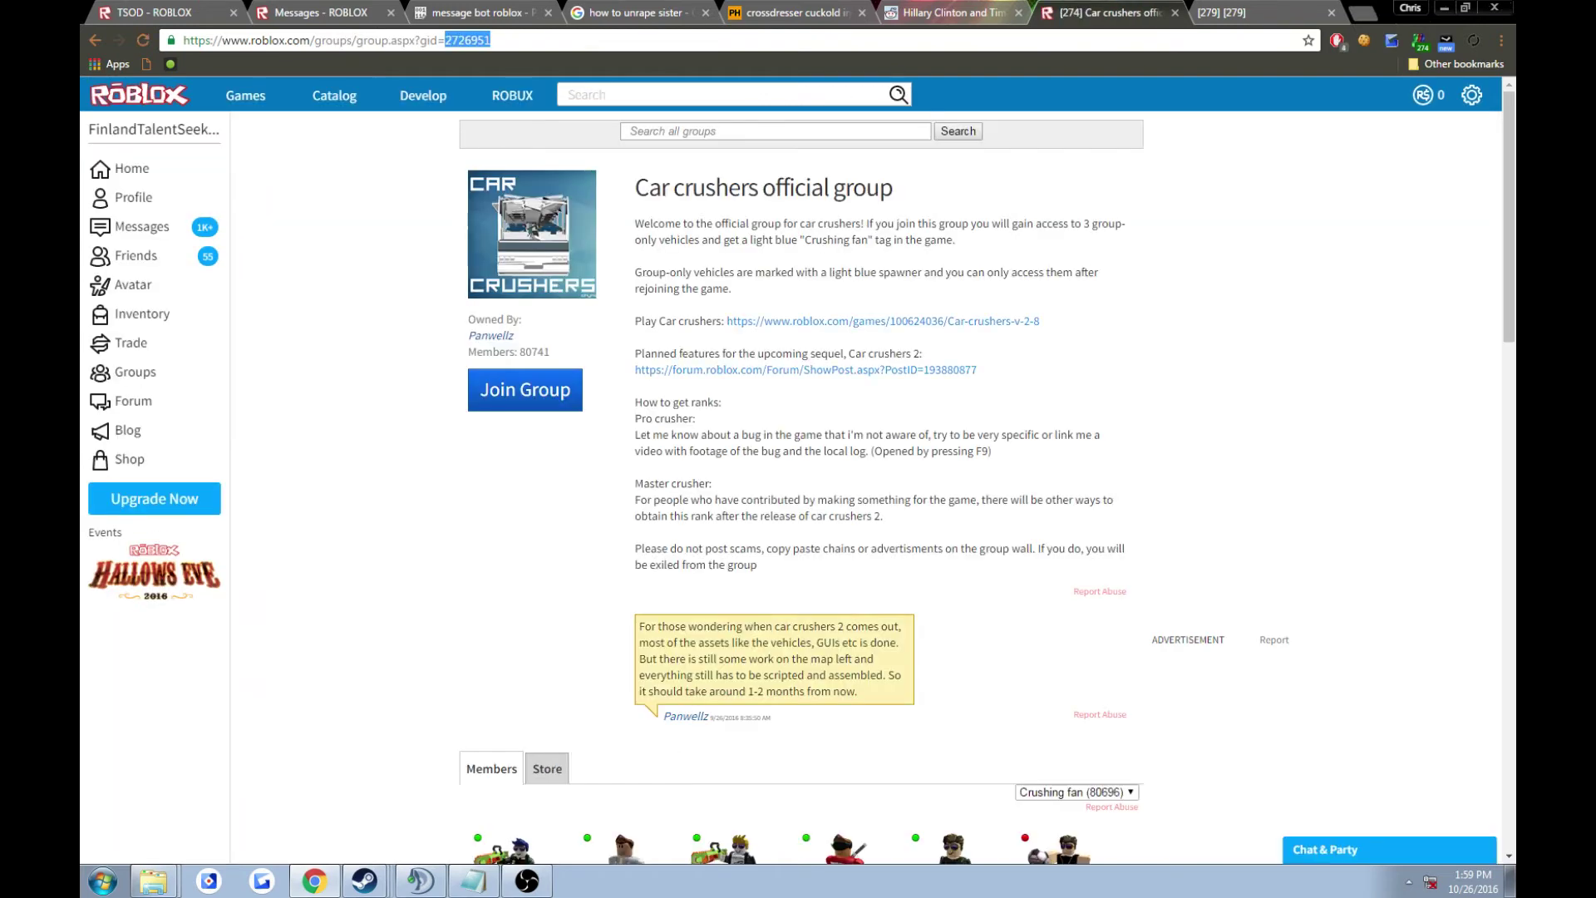
{"action": "left_click", "coordinate": [527, 882]}
{"action": "left_click", "coordinate": [527, 881]}
- Replace group id 10248 with 2726951 in the Notepad script and copy it
{"action": "right_click", "coordinate": [382, 501]}
{"action": "left_click", "coordinate": [474, 881]}
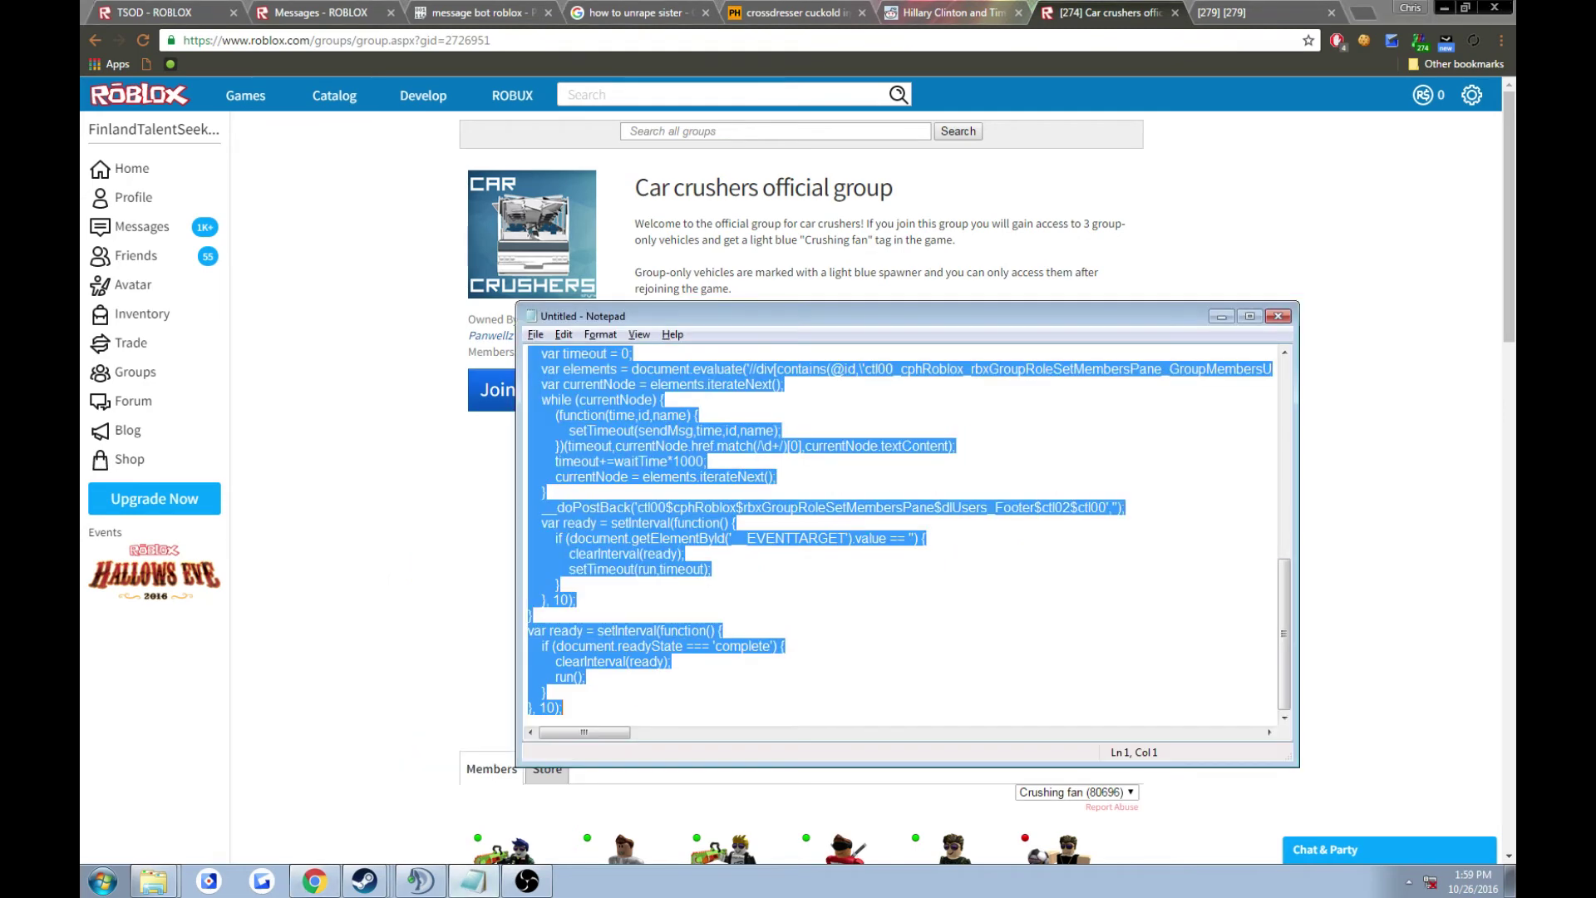
{"action": "scroll", "coordinate": [908, 530], "scroll_direction": "up", "scroll_amount": 1}
{"action": "scroll", "coordinate": [908, 530], "scroll_direction": "up", "scroll_amount": 1}
{"action": "scroll", "coordinate": [908, 530], "scroll_direction": "up", "scroll_amount": 1}
{"action": "scroll", "coordinate": [909, 530], "scroll_direction": "up", "scroll_amount": 1}
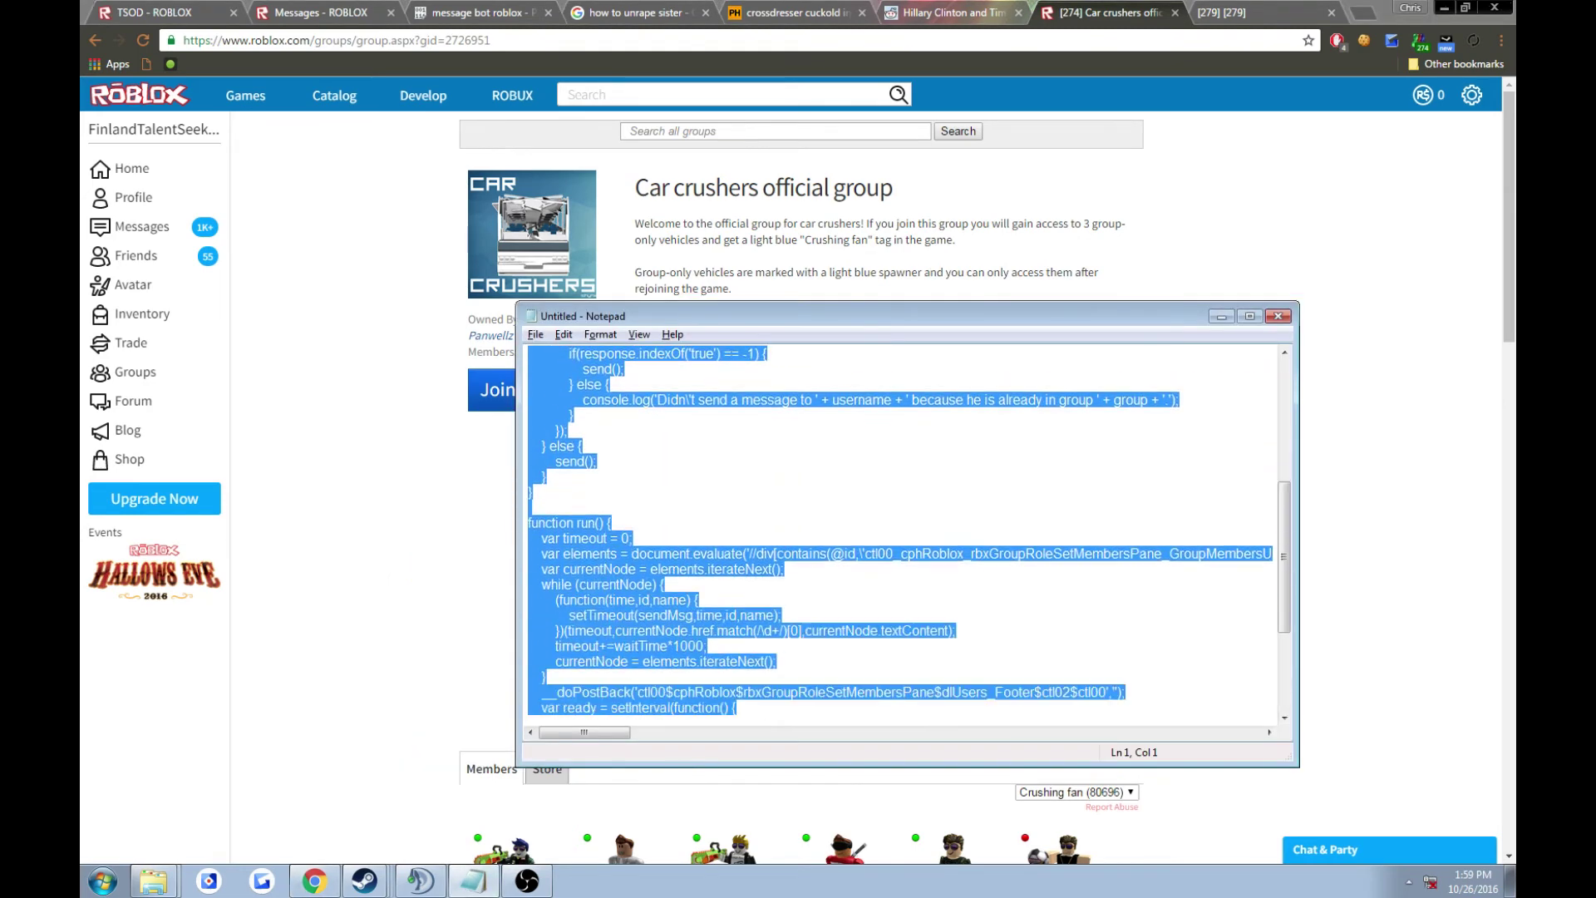
{"action": "scroll", "coordinate": [908, 531], "scroll_direction": "up", "scroll_amount": 1}
{"action": "double_click", "coordinate": [624, 368]}
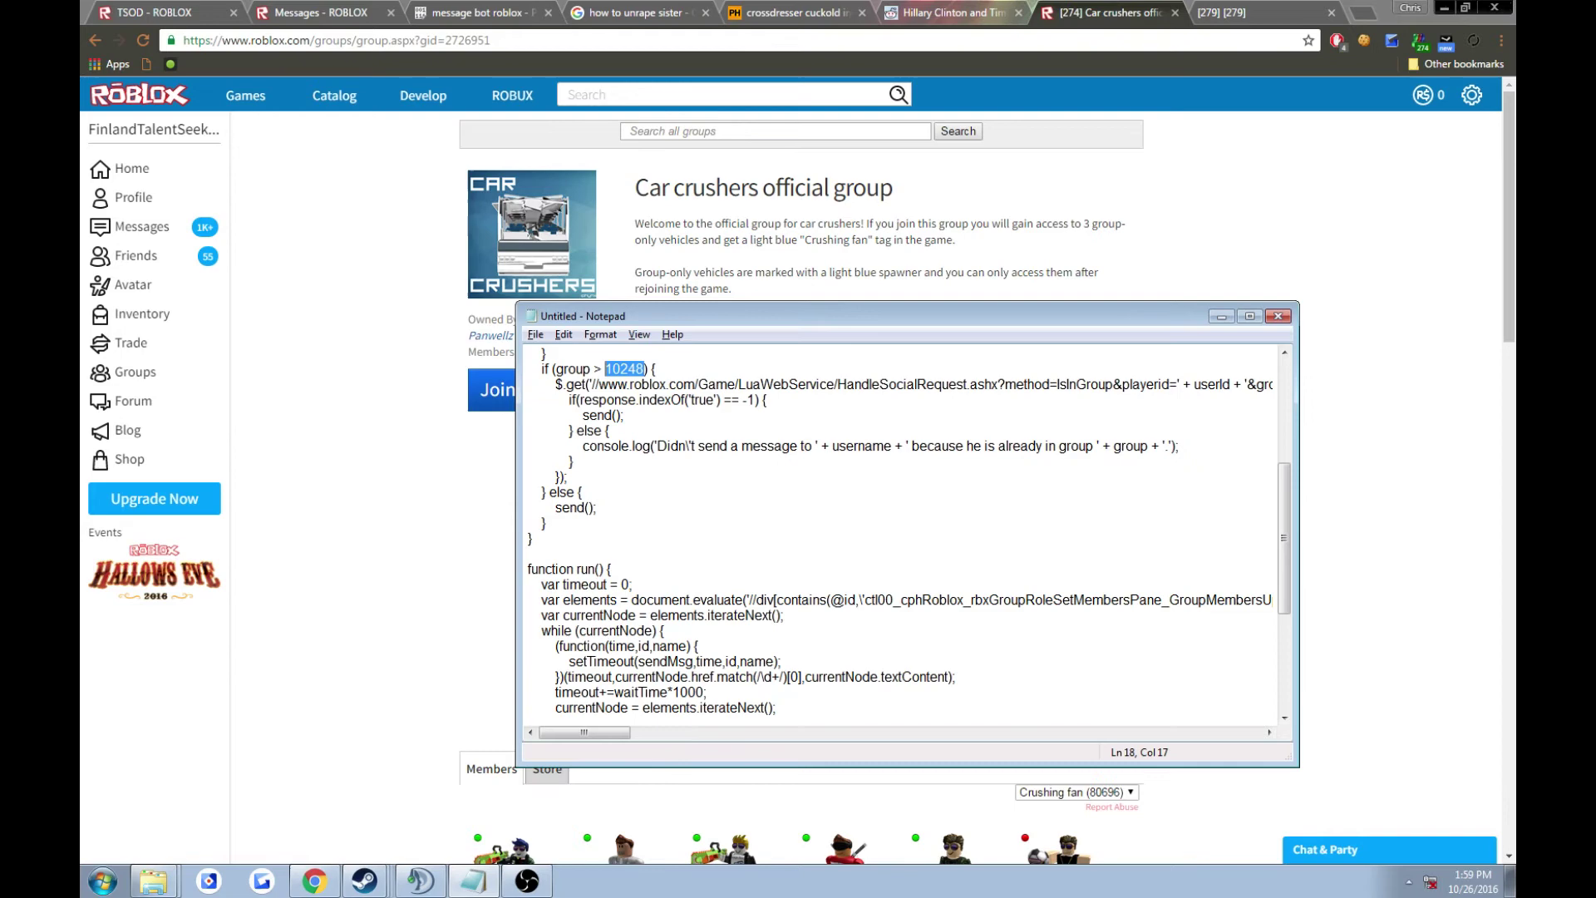
{"action": "type", "text": "2726951"}
{"action": "key", "text": "ctrl+a"}
{"action": "type", "text": "c"}
{"action": "key", "text": "ctrl+z"}
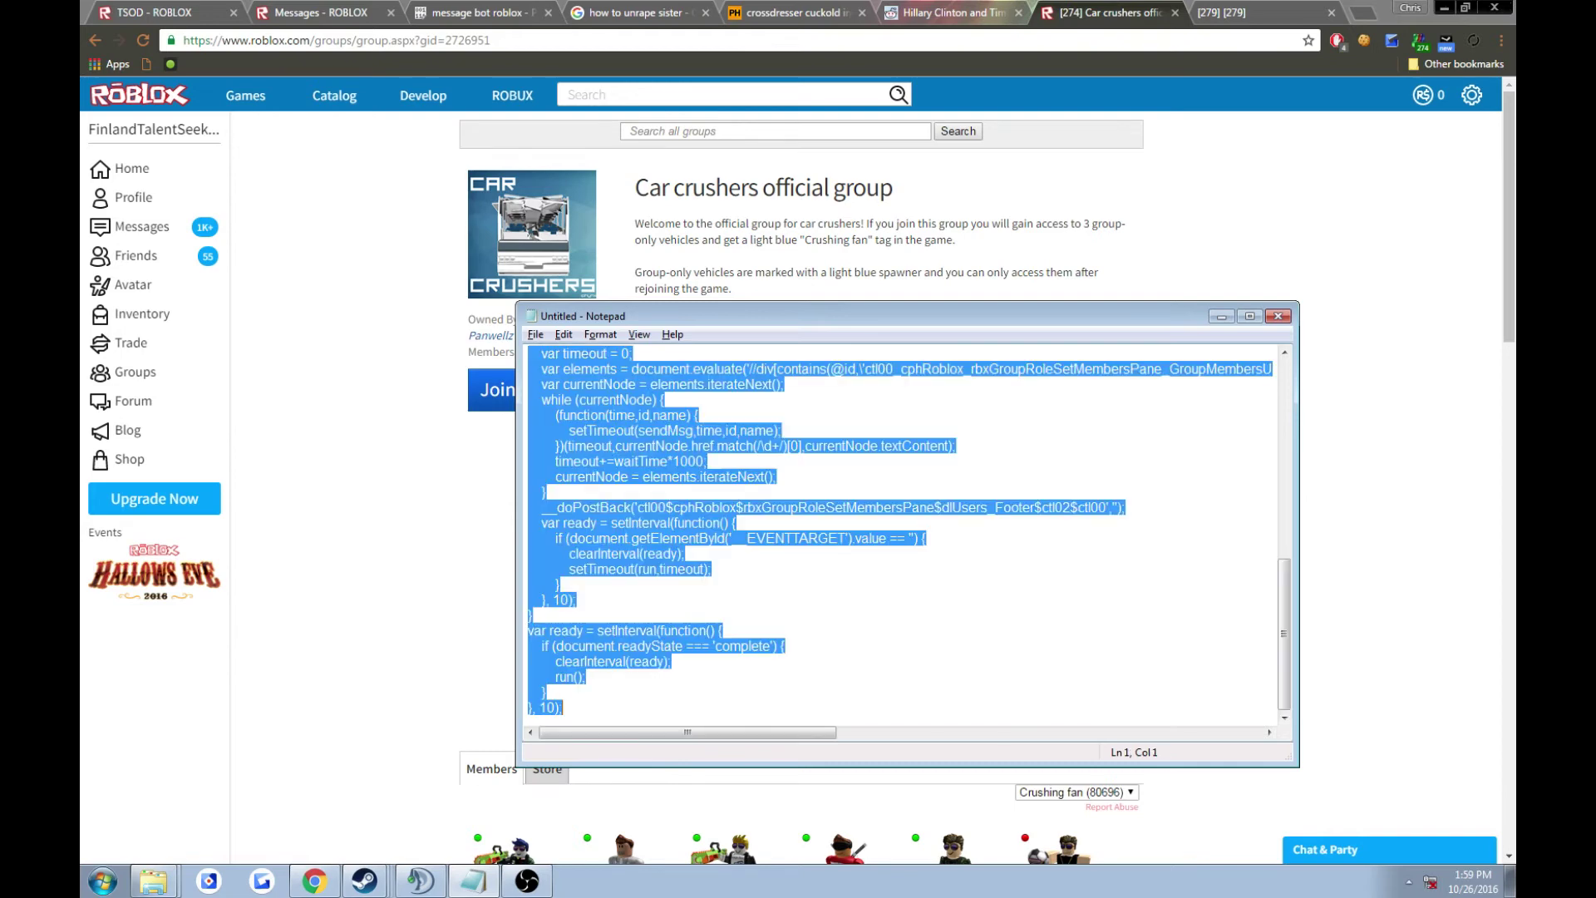
- Paste and run the script in the Car crushers page's DevTools console
{"action": "right_click", "coordinate": [909, 279]}
{"action": "left_click", "coordinate": [861, 537]}
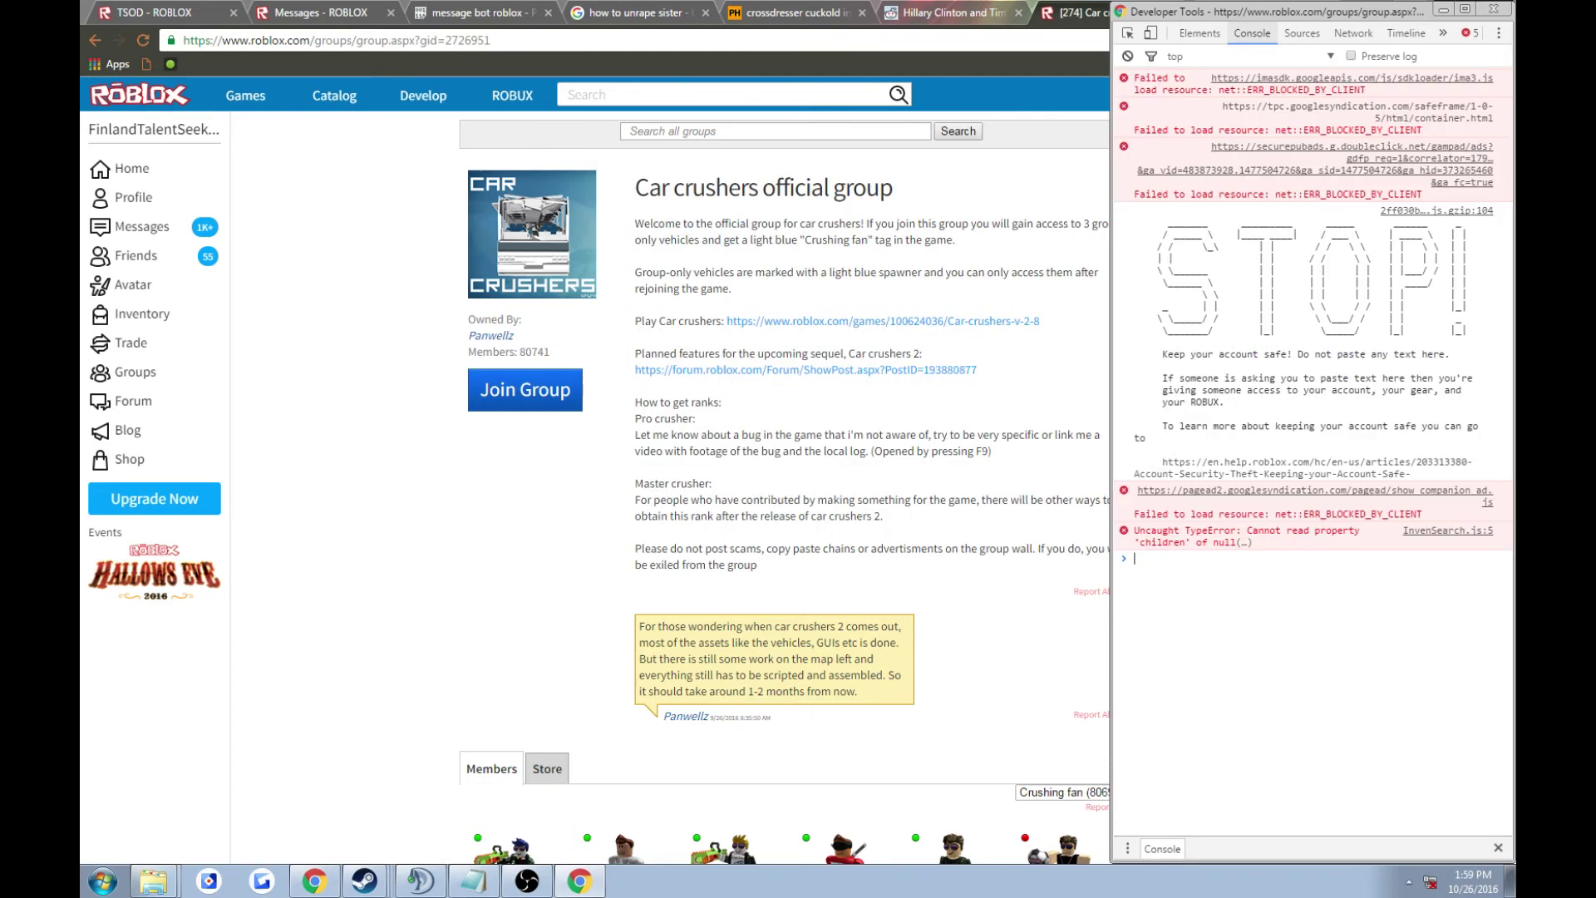
{"action": "key", "text": "ctrl+v"}
{"action": "key", "text": "Return"}
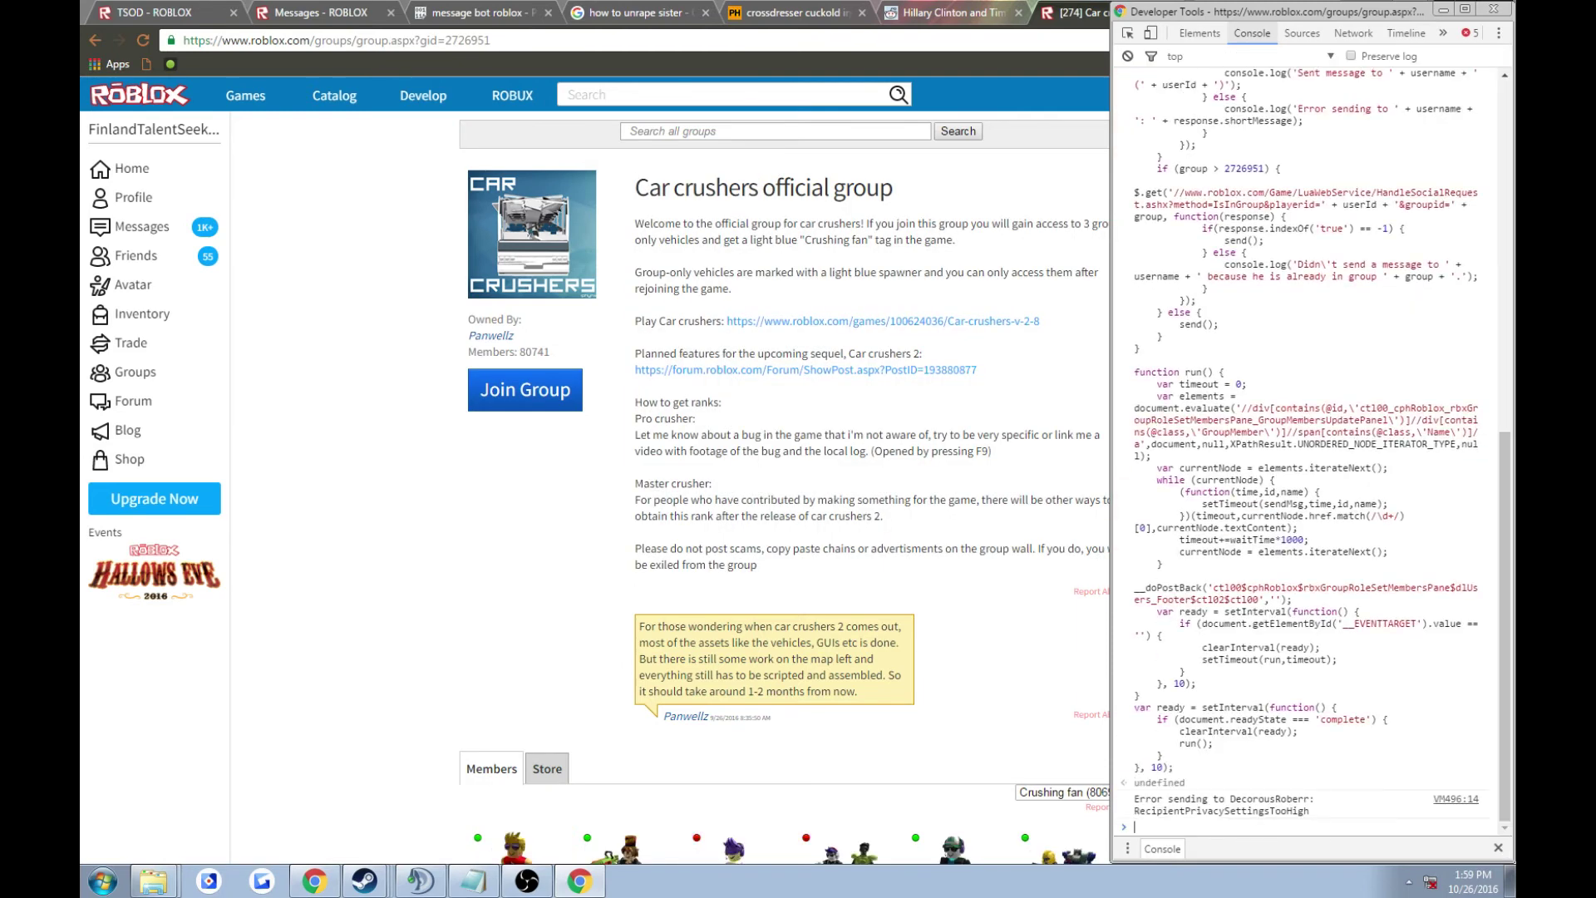
- Close DevTools and log in to Roblox with another saved account in a new tab
{"action": "key", "text": "F12"}
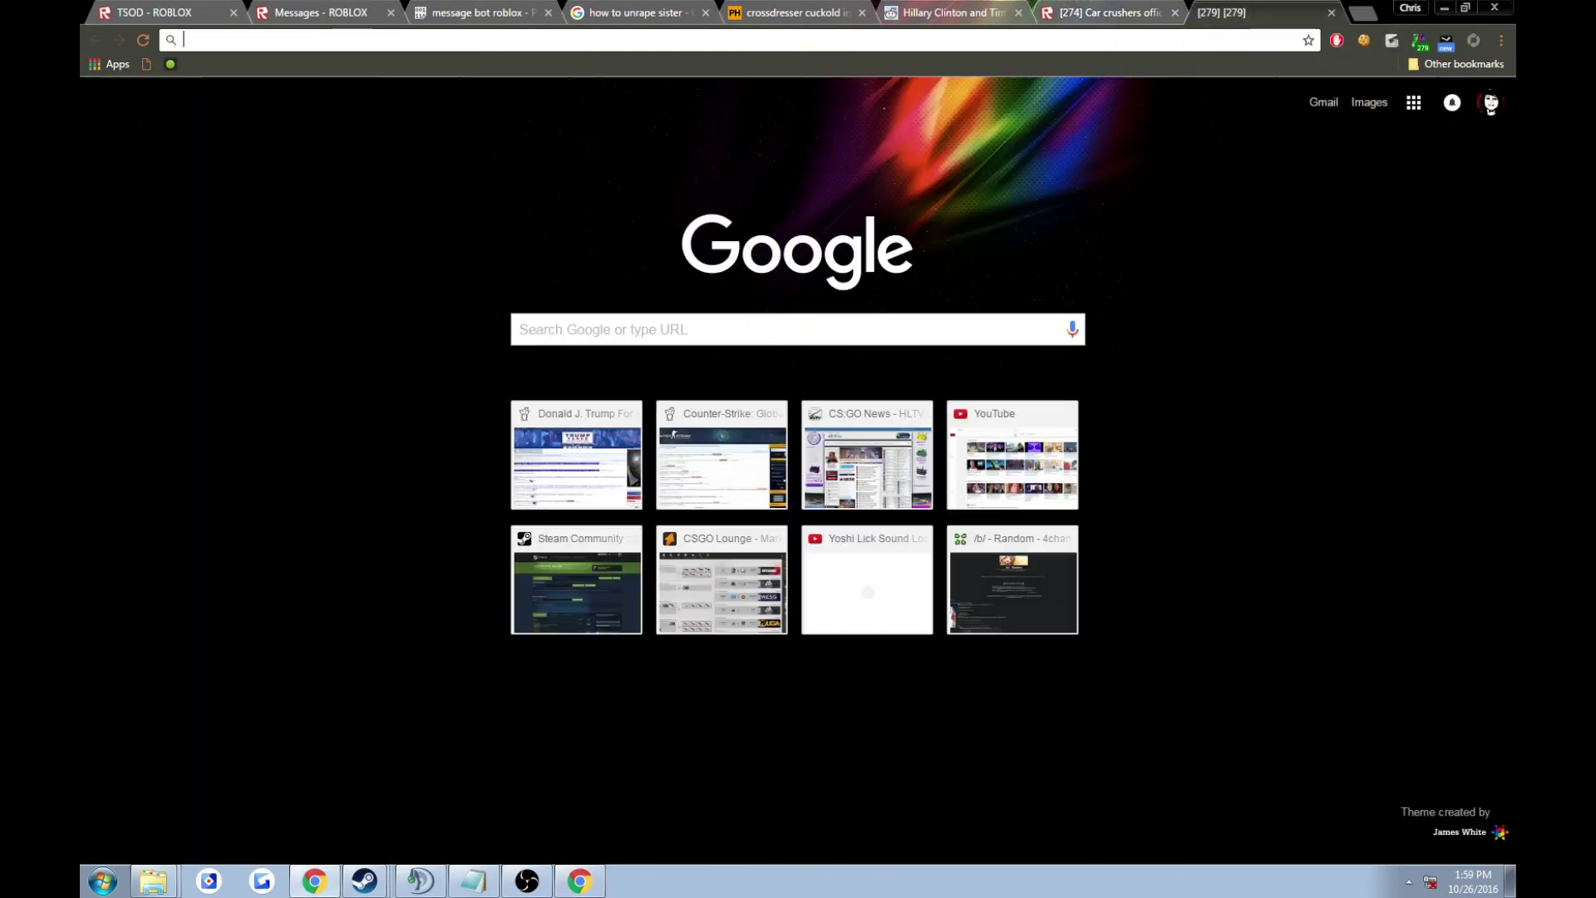
{"action": "key", "text": "ctrl+t"}
{"action": "type", "text": "roblox"}
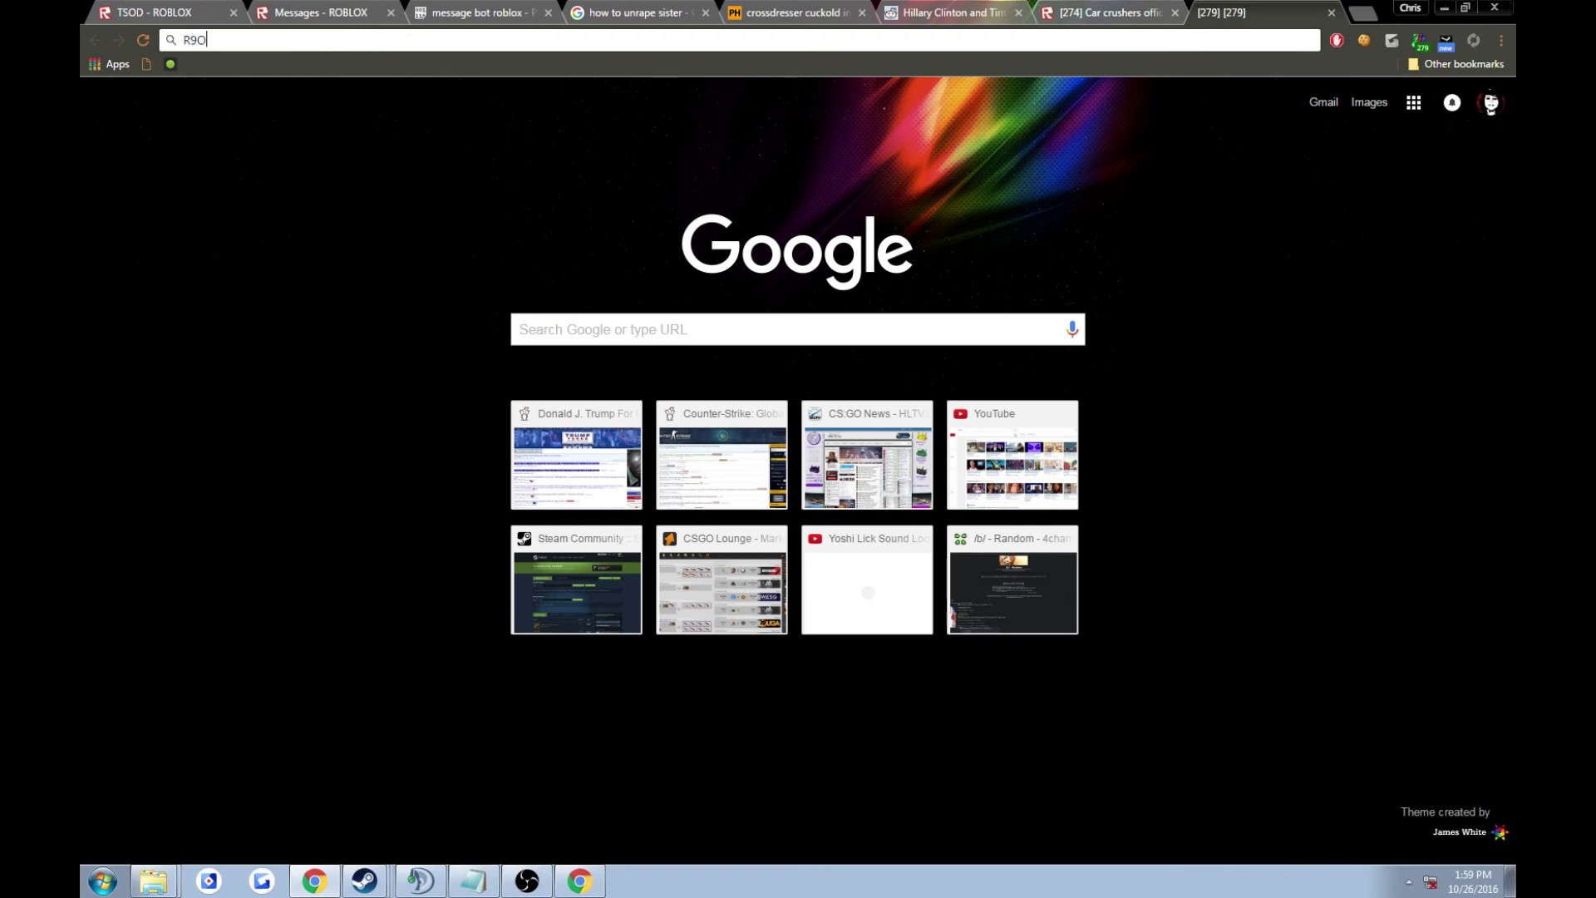
{"action": "key", "text": "Return"}
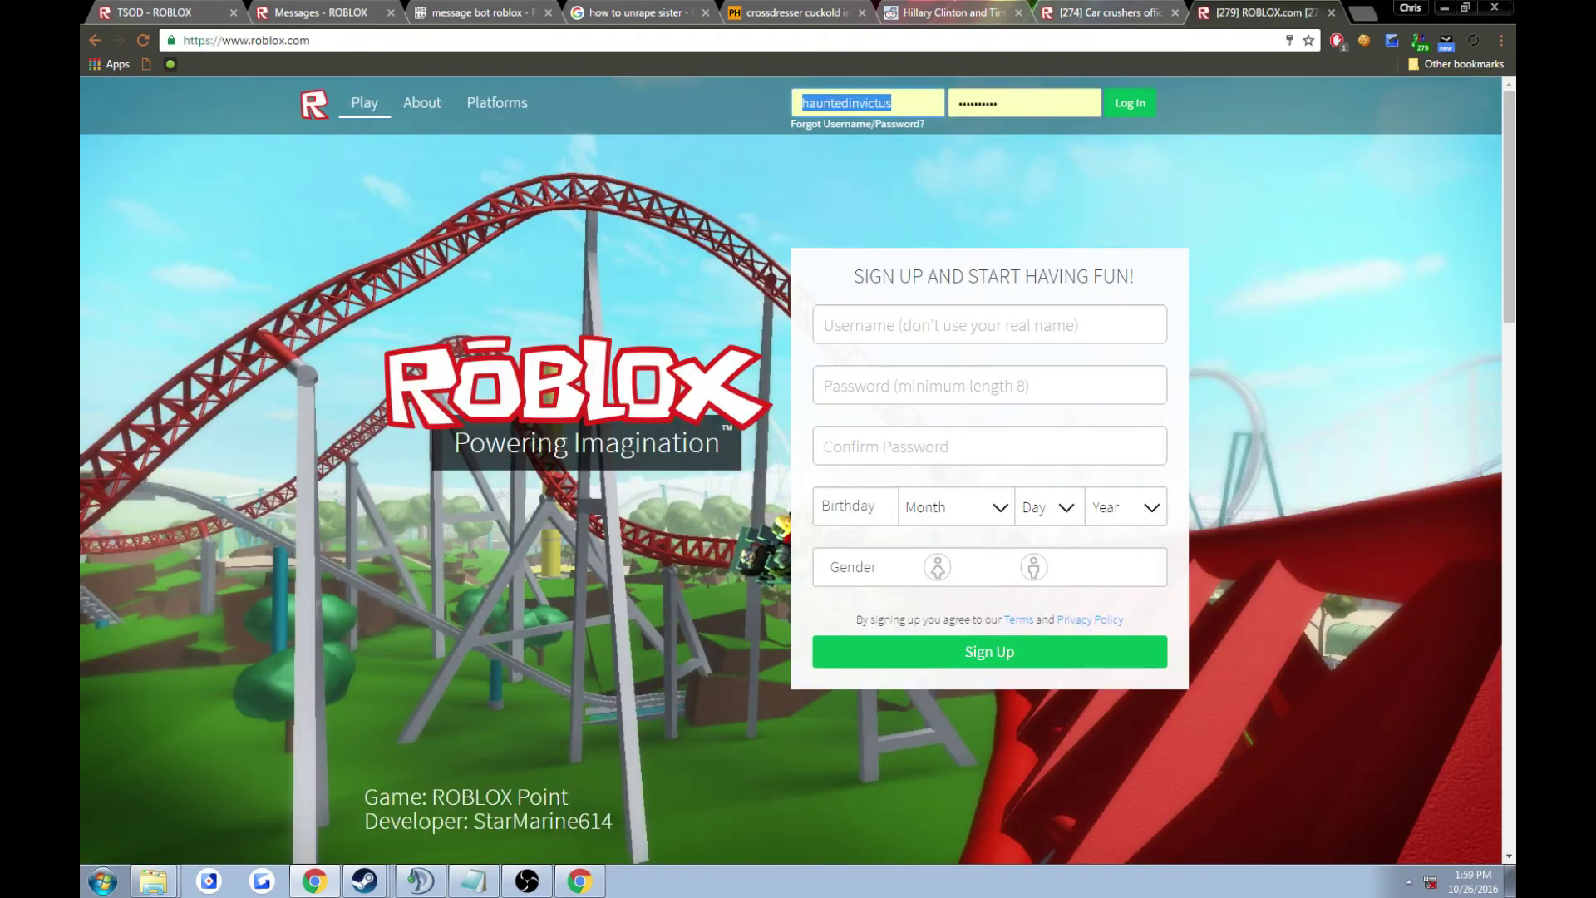
{"action": "type", "text": "d"}
{"action": "key", "text": "BackSpace"}
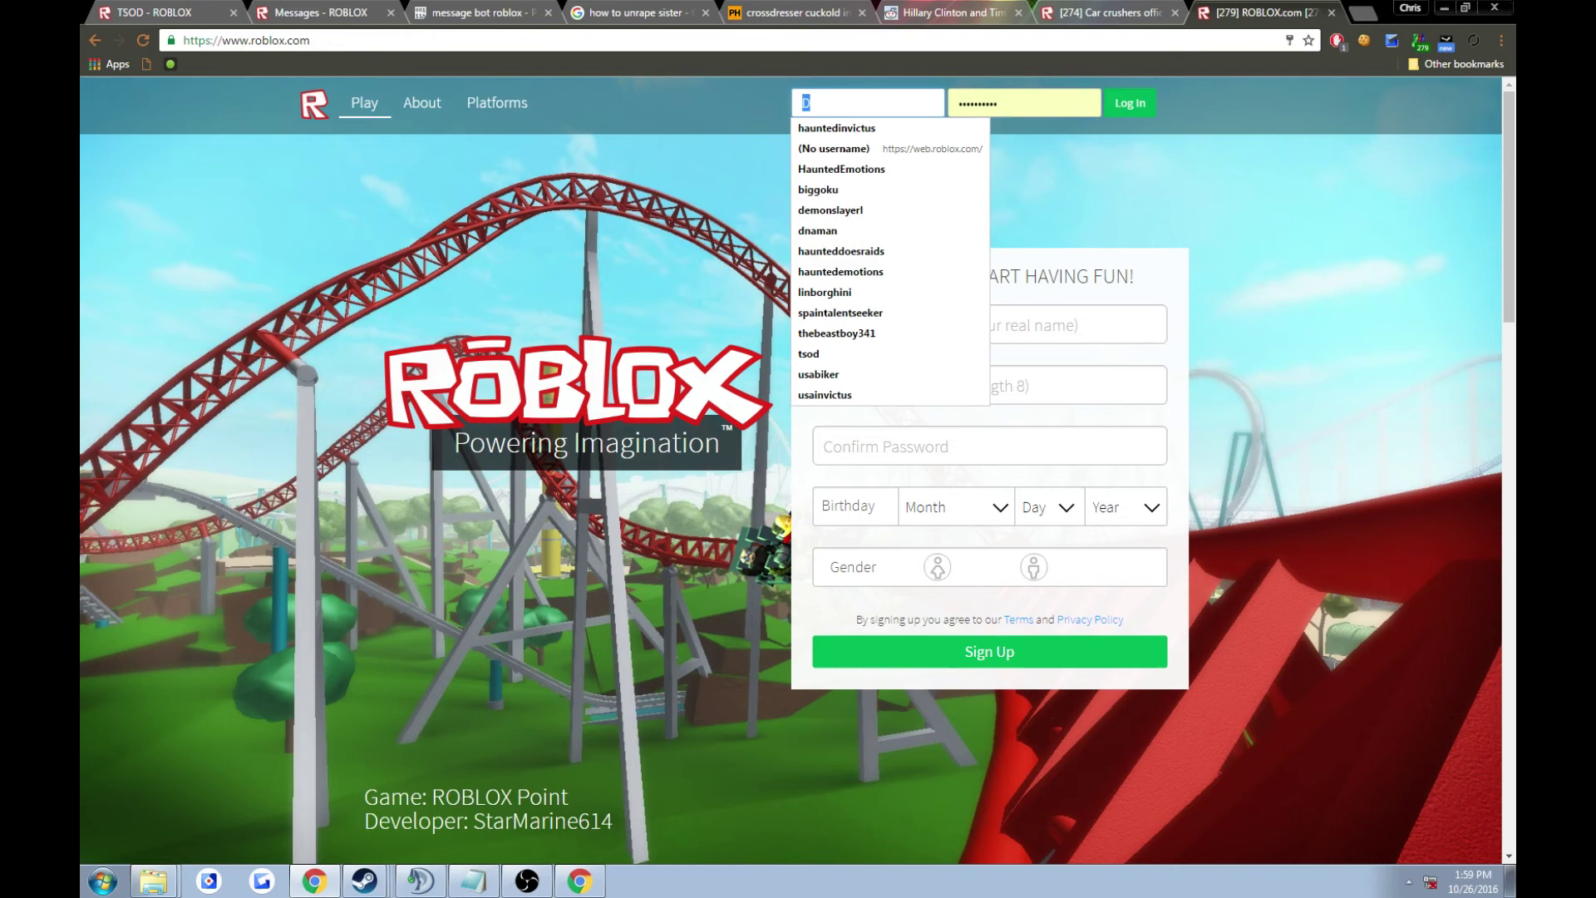
{"action": "key", "text": "Down"}
{"action": "key", "text": "Return"}
{"action": "key", "text": "Return"}
{"action": "key", "text": "ctrl+shift+Tab"}
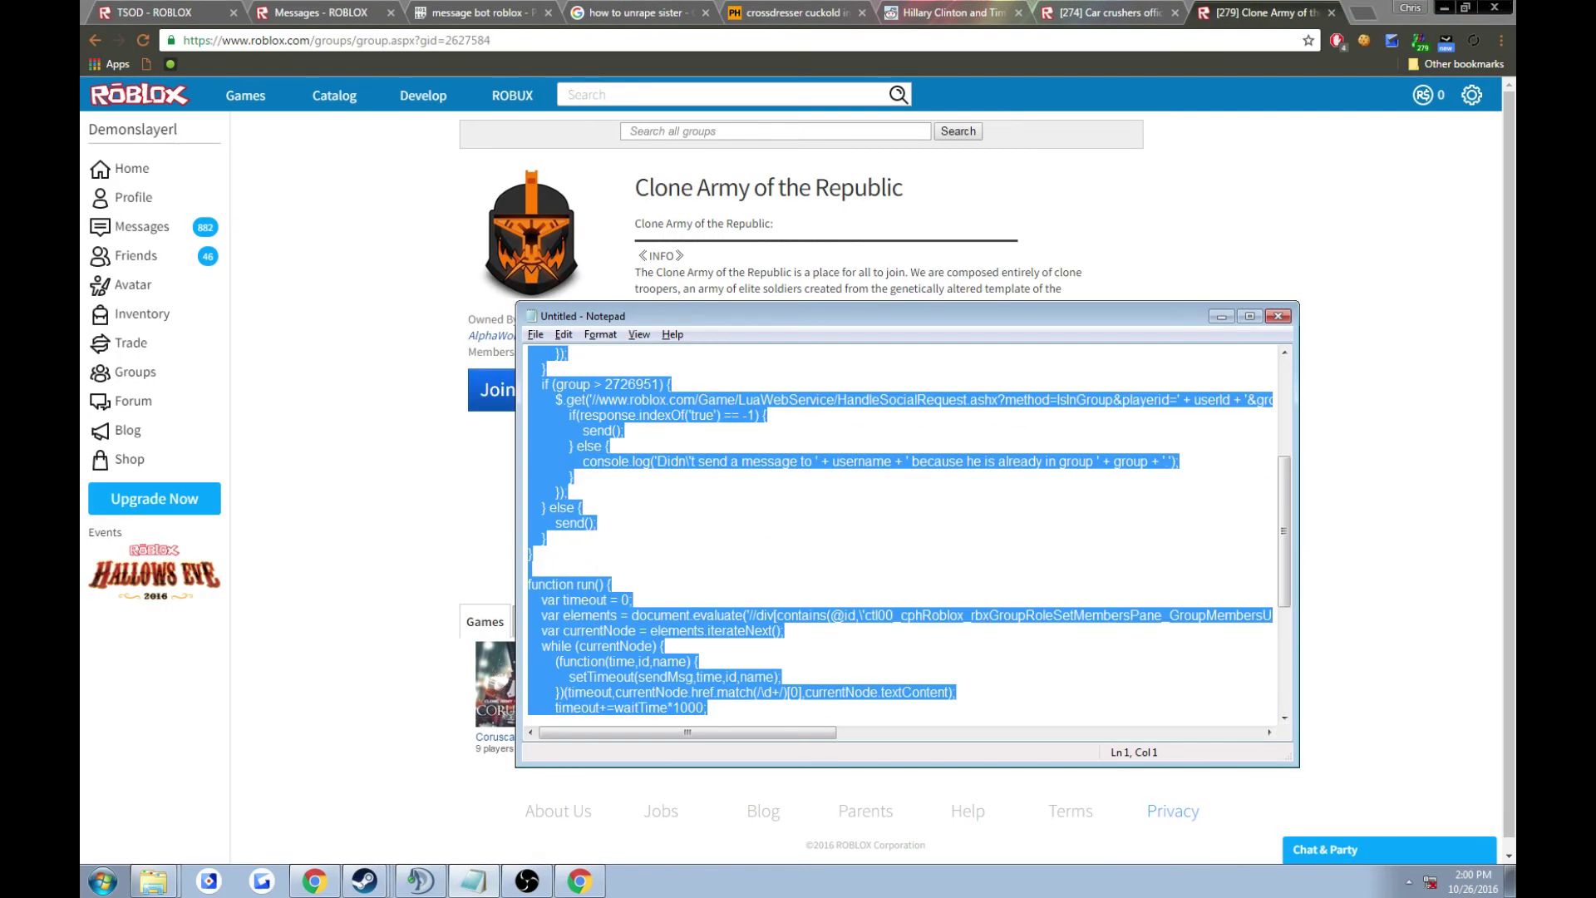
{"action": "scroll", "coordinate": [898, 562], "scroll_direction": "down", "scroll_amount": 2}
{"action": "scroll", "coordinate": [898, 561], "scroll_direction": "up", "scroll_amount": 4}
- Set the script's group id to 2627584 and copy the whole script
{"action": "left_click", "coordinate": [610, 693]}
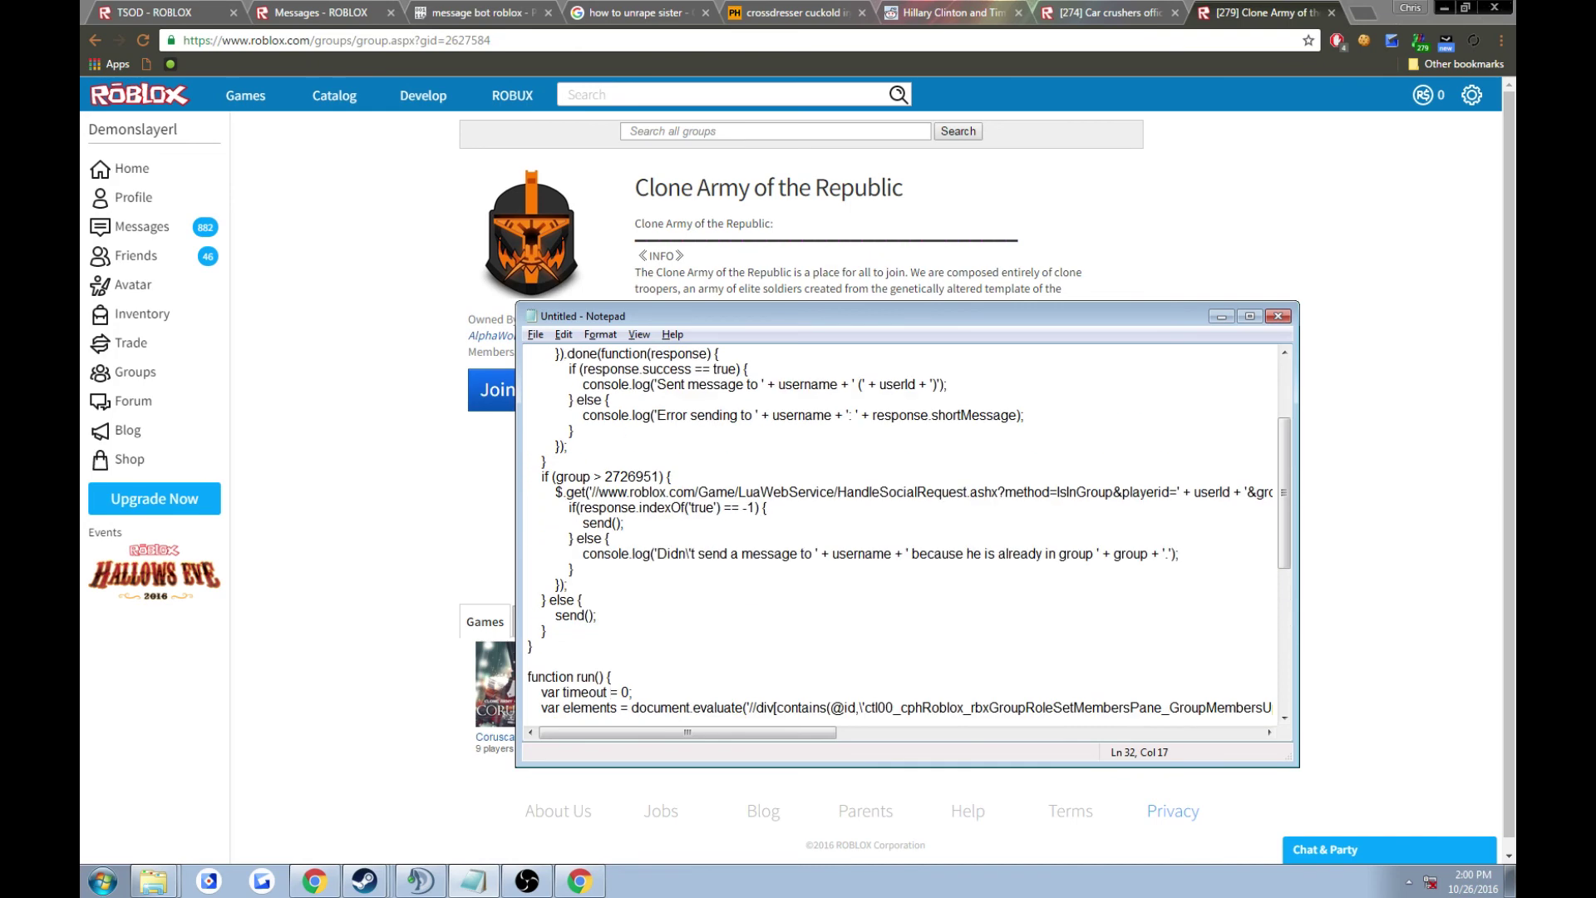
{"action": "left_click_drag", "start_coordinate": [658, 477], "coordinate": [591, 476]}
{"action": "left_click", "coordinate": [604, 477]}
{"action": "key", "text": "ctrl+a"}
- Paste and run the script in the Clone Army of the Republic page's console
{"action": "right_click", "coordinate": [390, 437]}
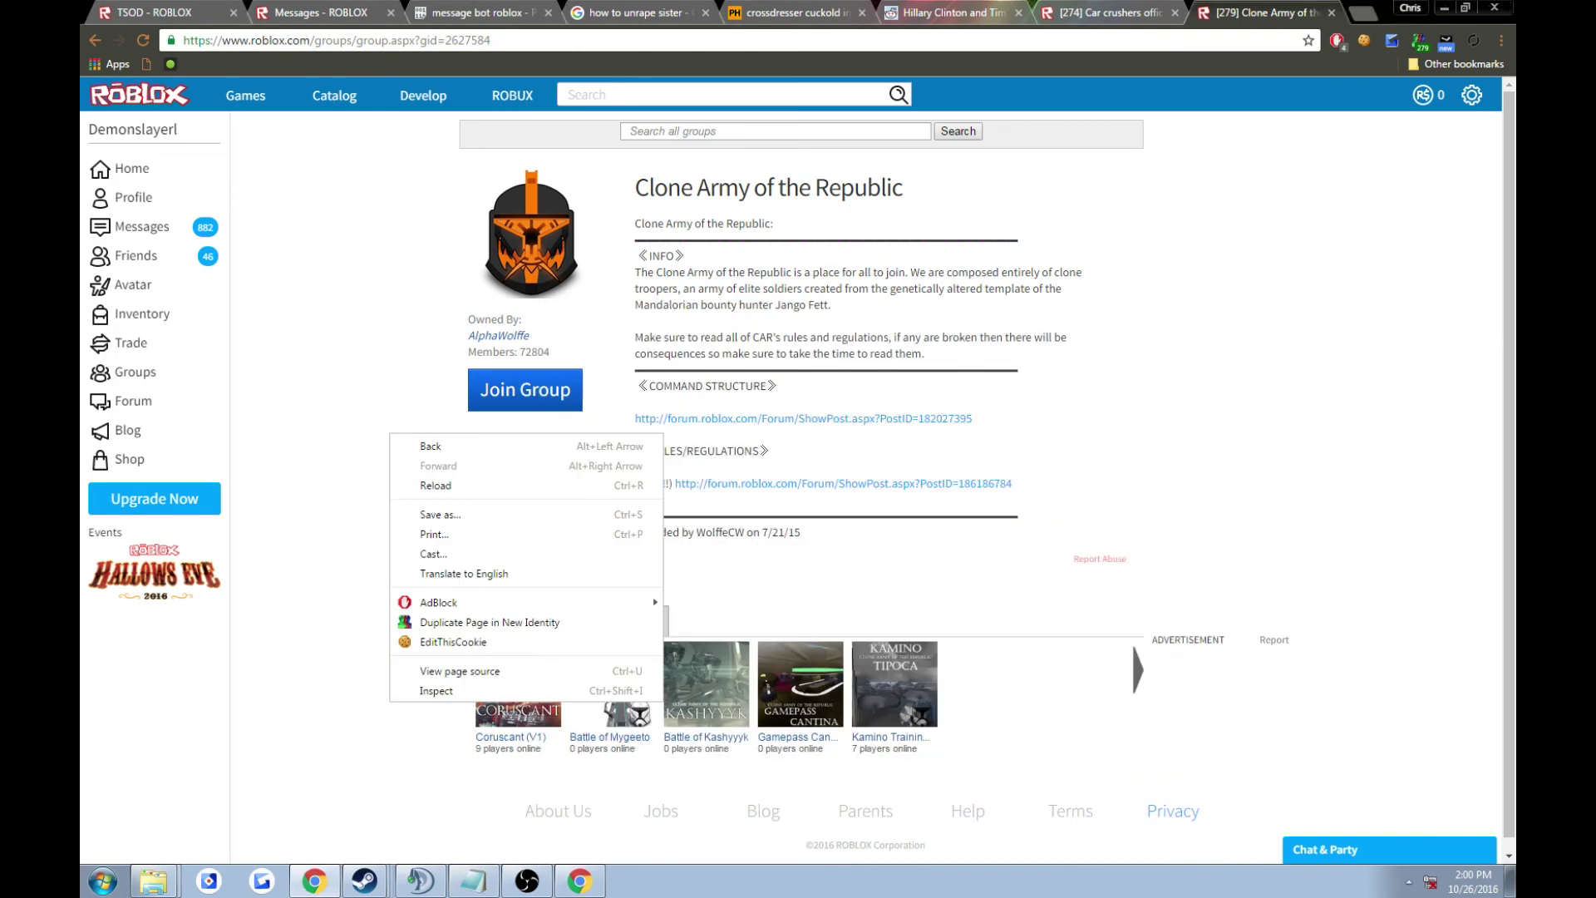
{"action": "left_click", "coordinate": [437, 689]}
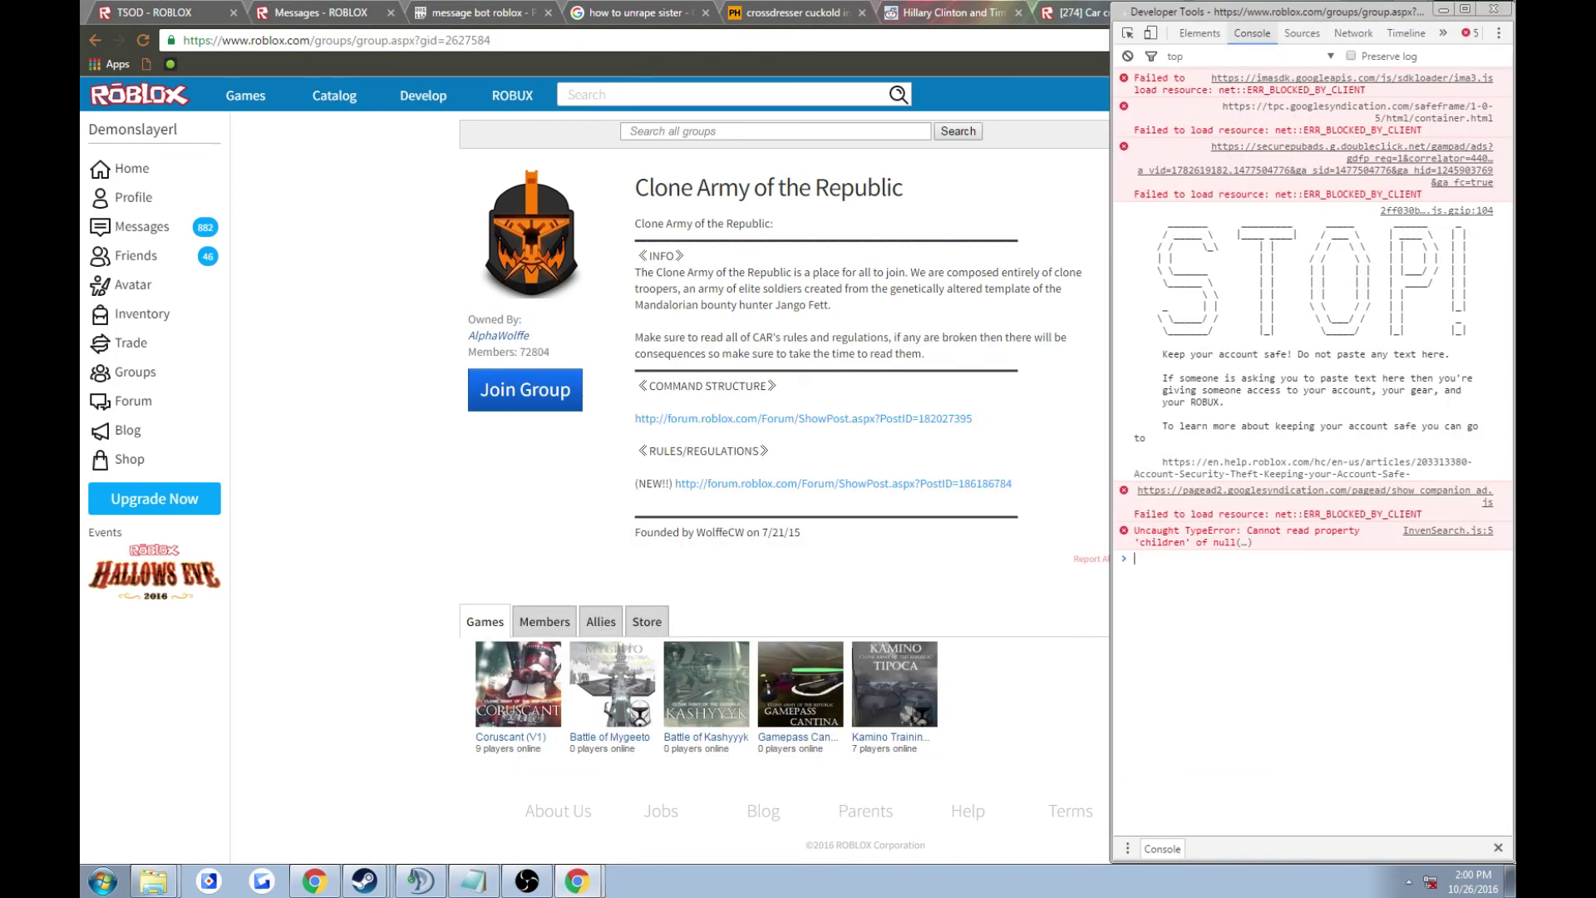
{"action": "key", "text": "ctrl+v"}
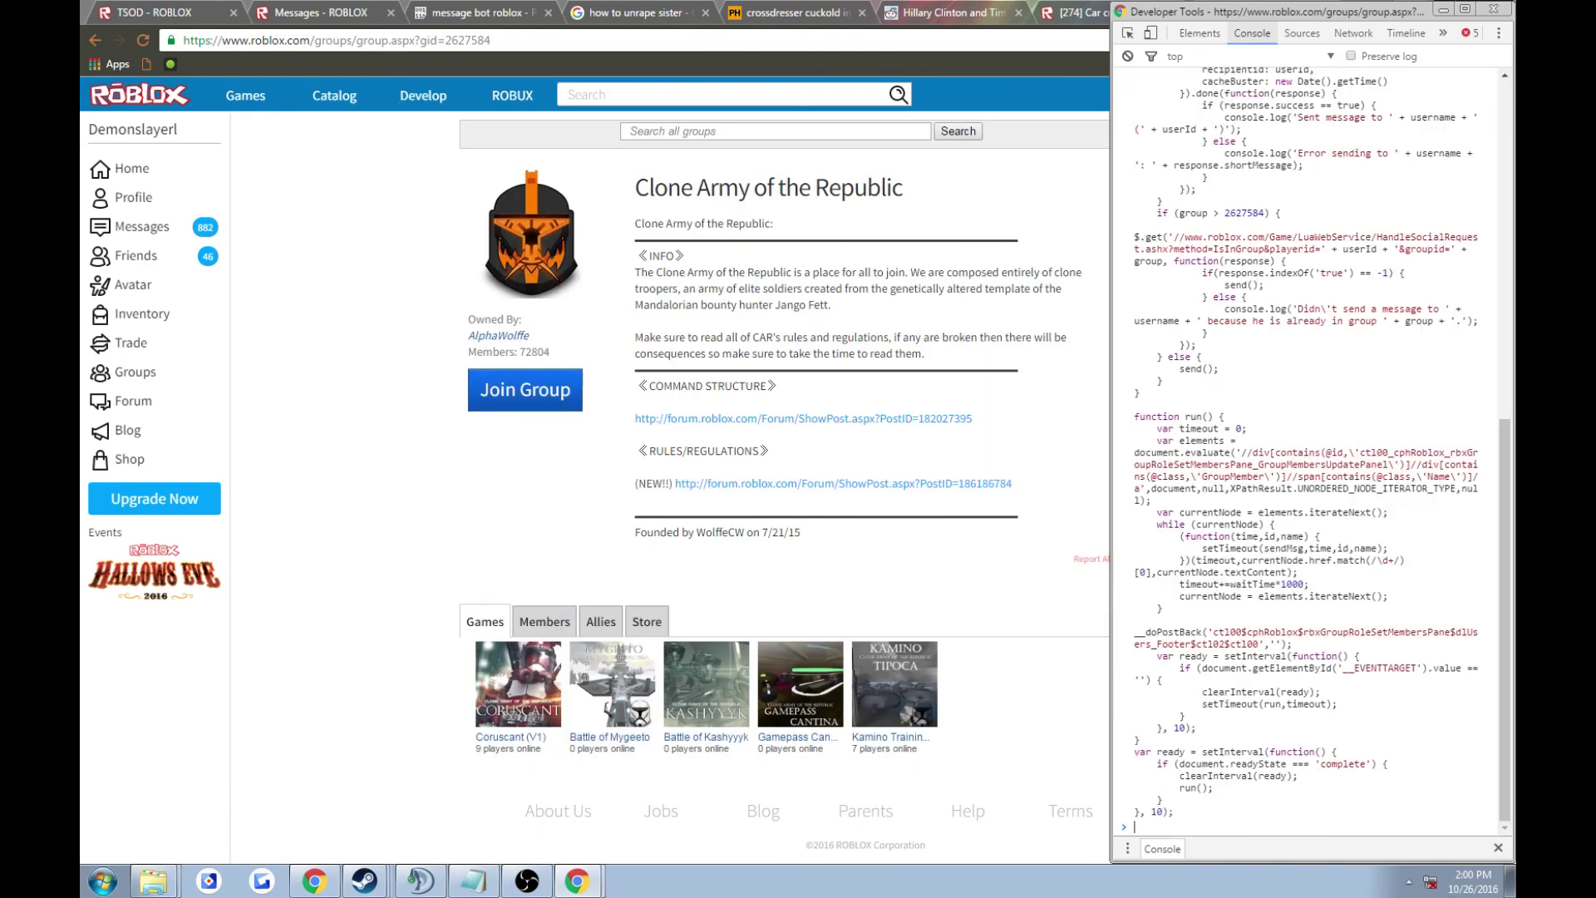
{"action": "key", "text": "Return"}
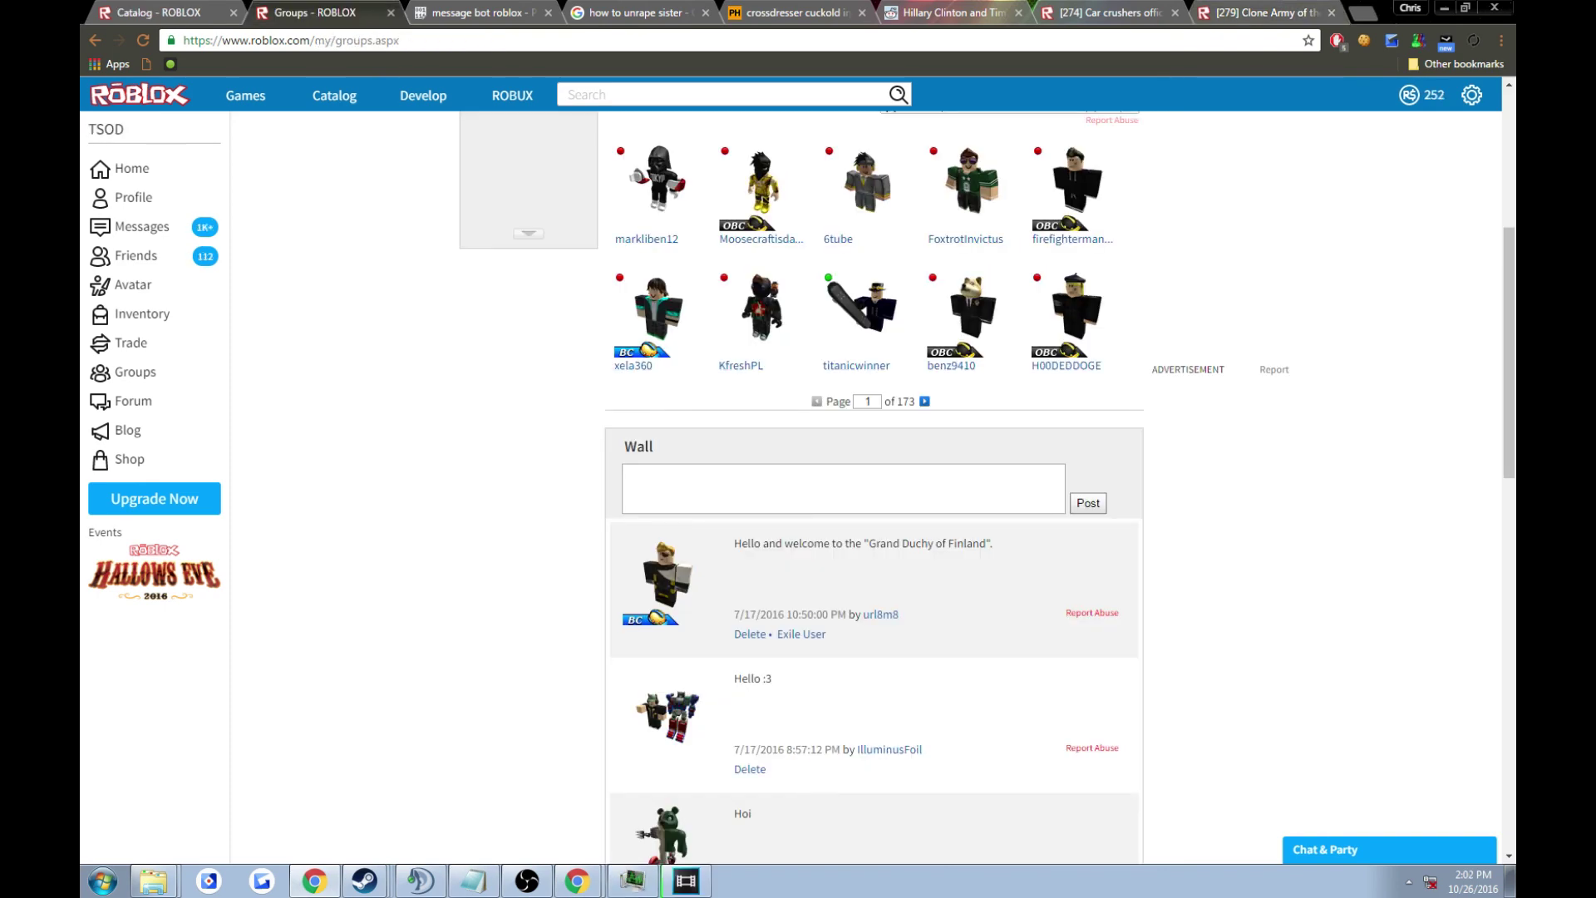
{"action": "scroll", "coordinate": [873, 487], "scroll_direction": "up", "scroll_amount": 1}
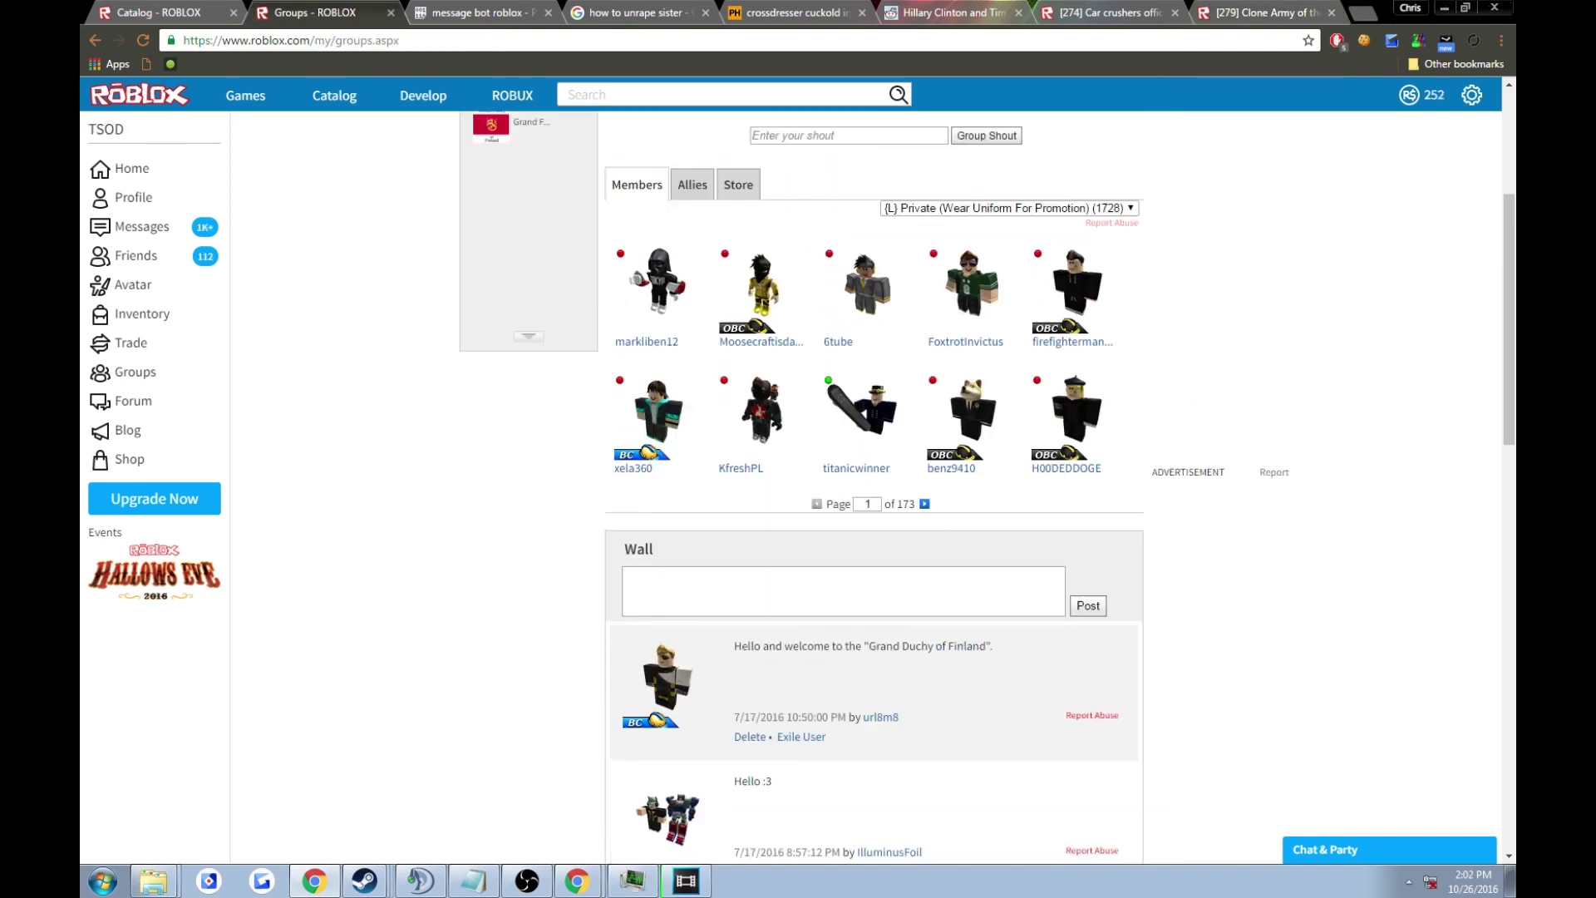